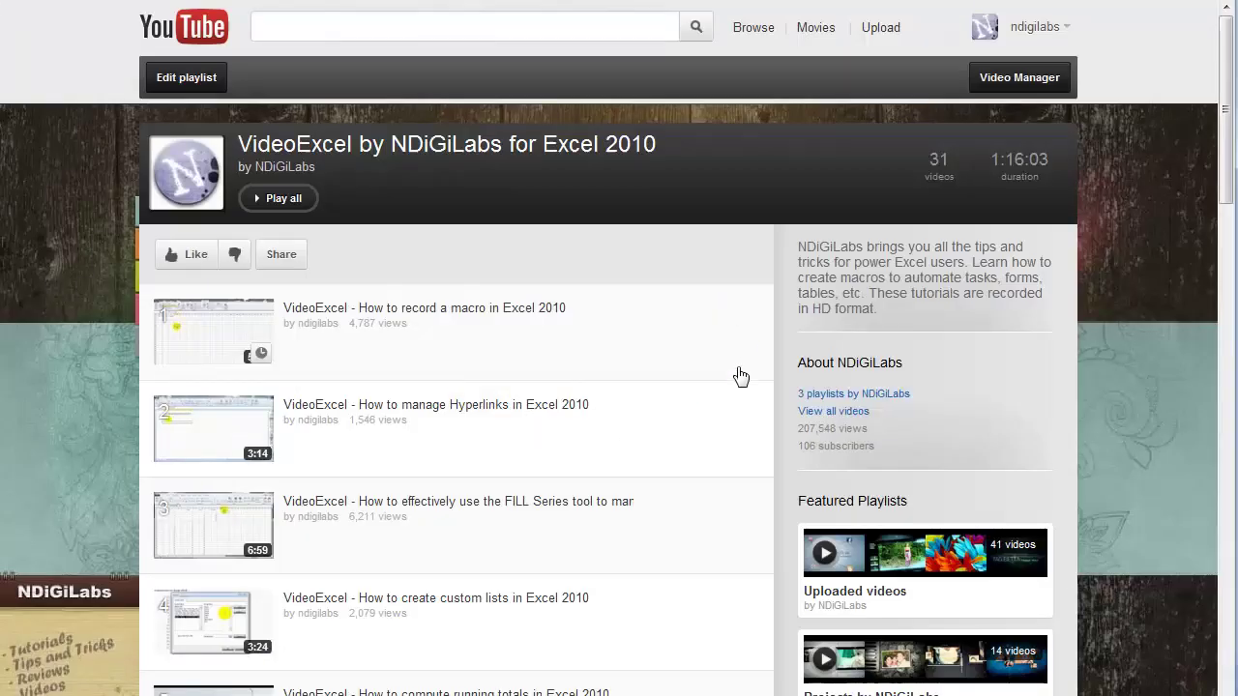
Step: Look through the list of tutorials in the VideoExcel playlist for Excel 2010
{"action": "scroll", "coordinate": [741, 377], "scroll_direction": "down", "scroll_amount": 5}
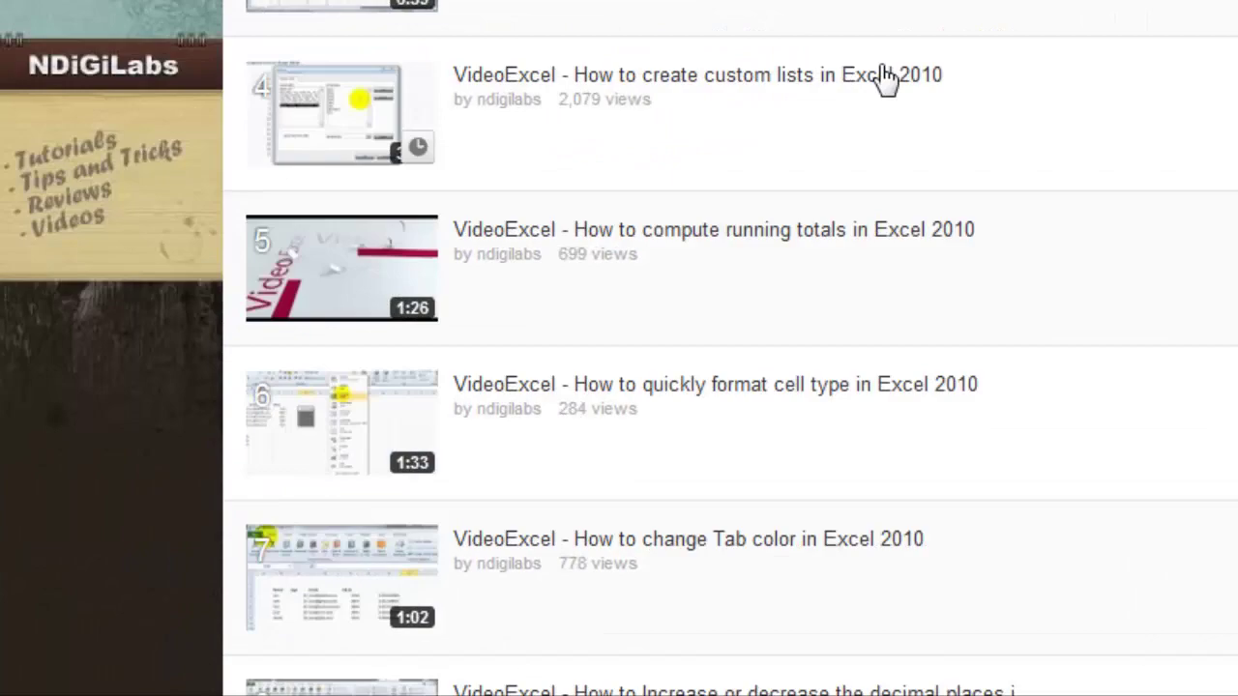
{"action": "scroll", "coordinate": [290, 130], "scroll_direction": "down", "scroll_amount": 15}
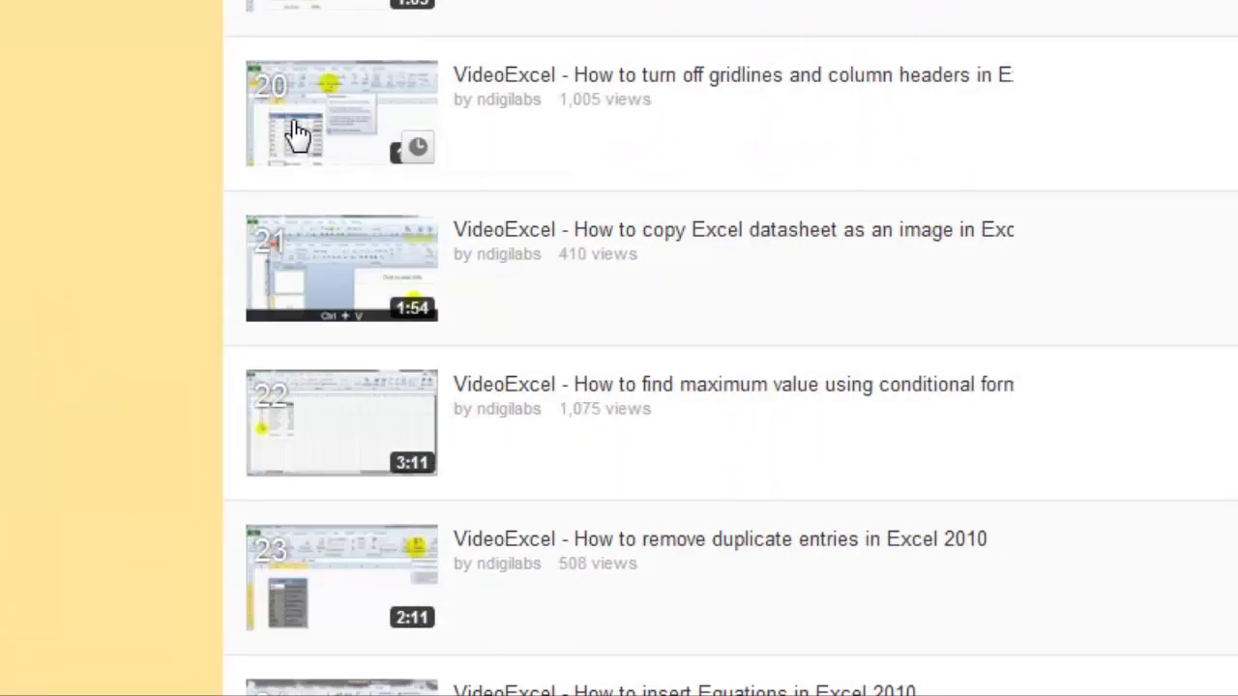
{"action": "scroll", "coordinate": [298, 136], "scroll_direction": "down", "scroll_amount": 10}
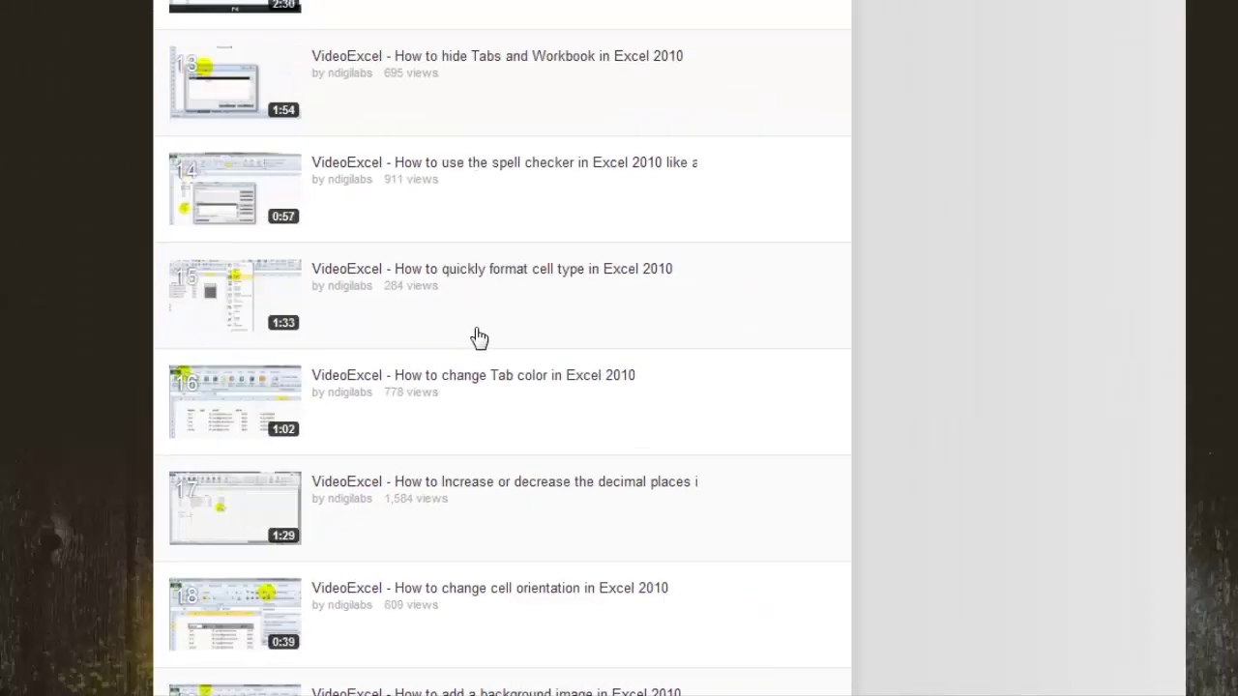
{"action": "scroll", "coordinate": [423, 381], "scroll_direction": "up", "scroll_amount": 15}
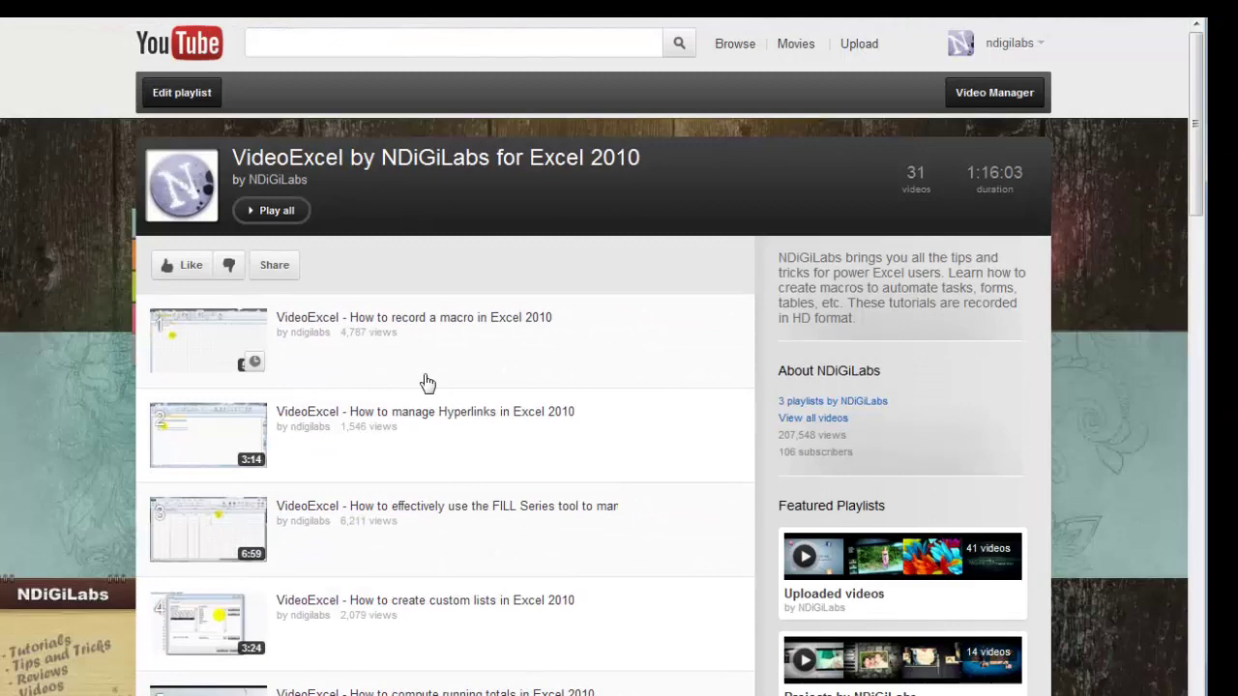
{"action": "scroll", "coordinate": [457, 380], "scroll_direction": "down", "scroll_amount": 10}
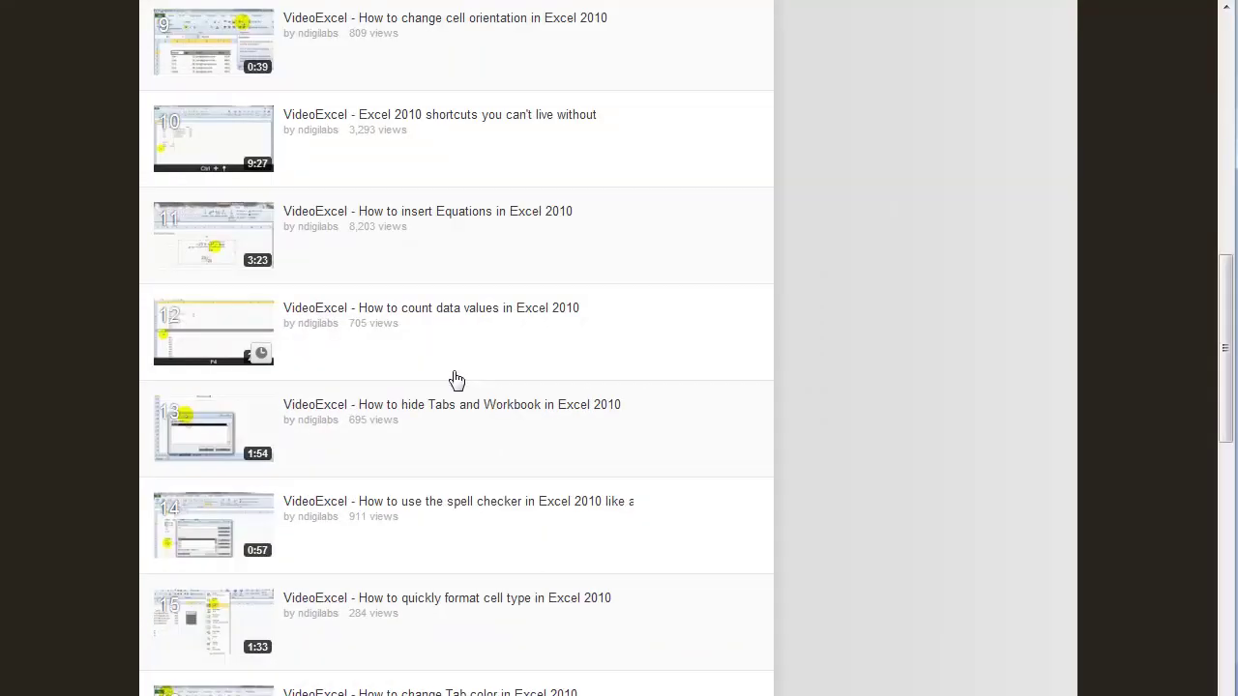
{"action": "scroll", "coordinate": [457, 379], "scroll_direction": "up", "scroll_amount": 1}
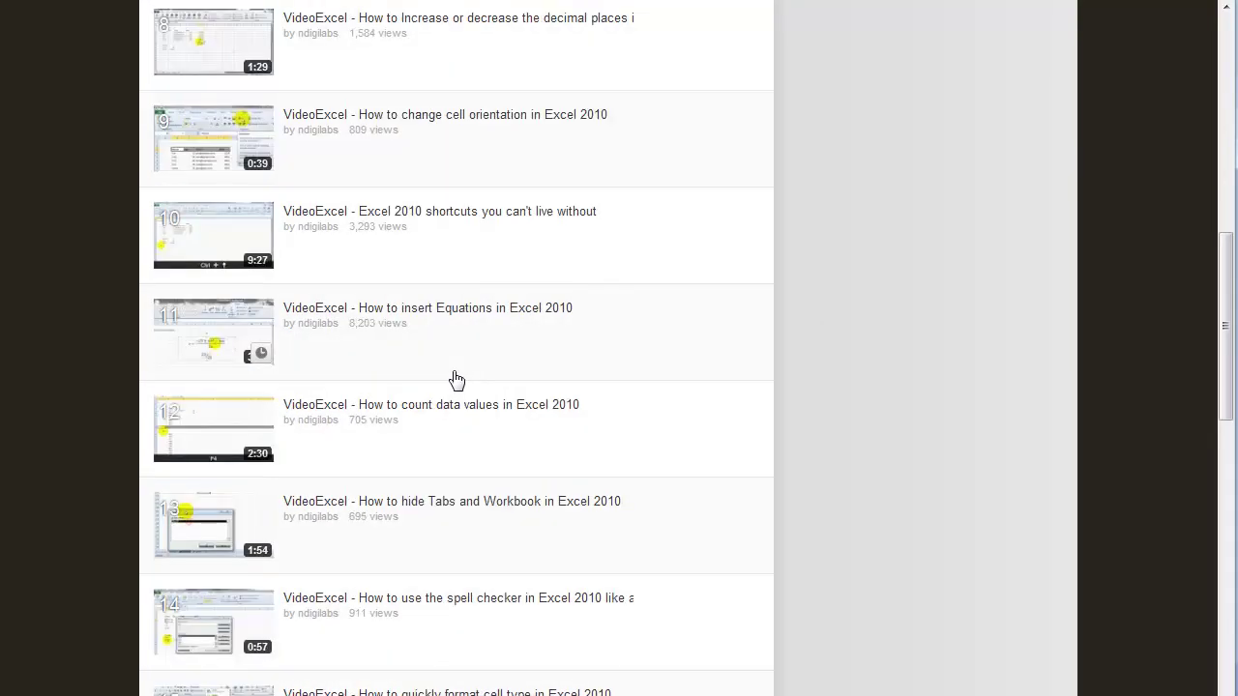
{"action": "scroll", "coordinate": [457, 379], "scroll_direction": "up", "scroll_amount": 10}
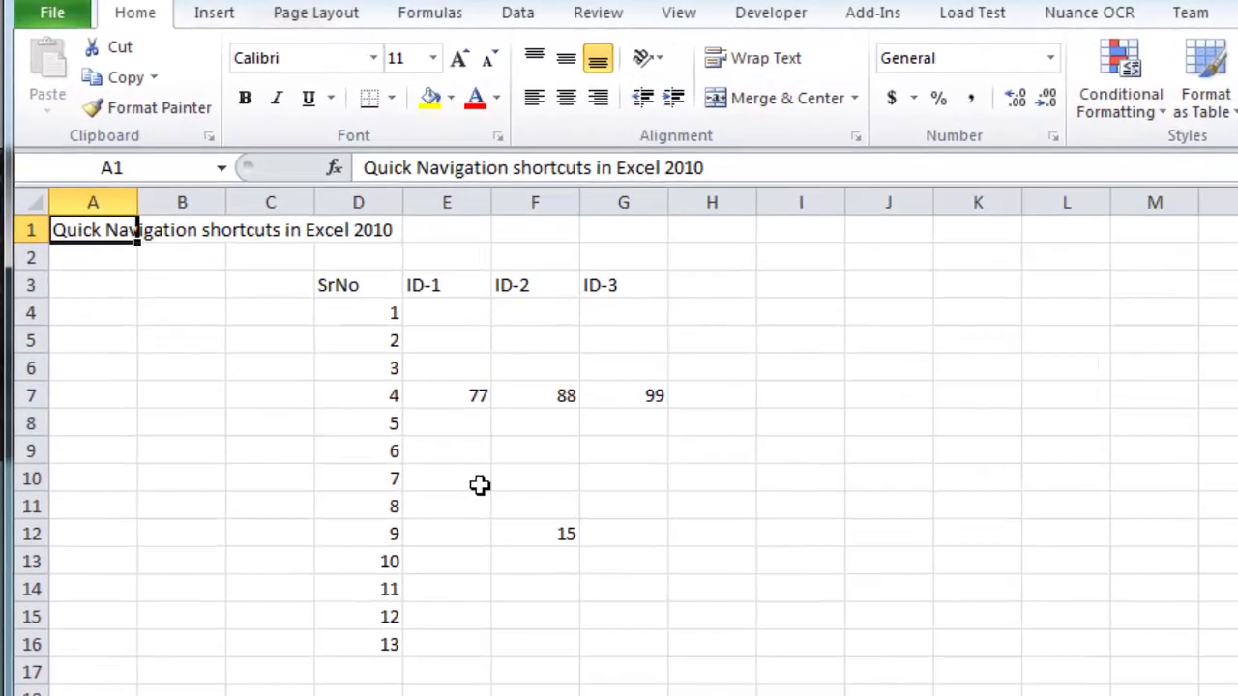
Step: Select A1, jump to the sheet's last row in column A, and jump back up to A1
{"action": "left_click_drag", "start_coordinate": [326, 281], "coordinate": [615, 644]}
{"action": "left_click", "coordinate": [91, 230]}
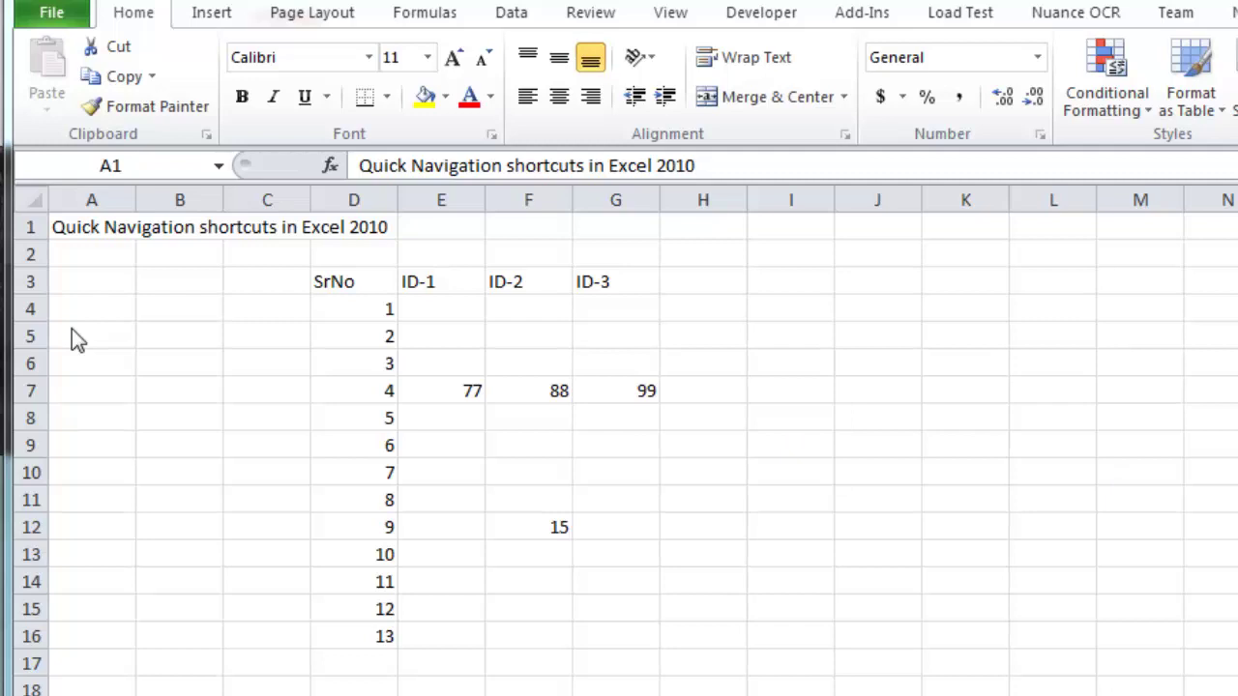
{"action": "left_click", "coordinate": [81, 226]}
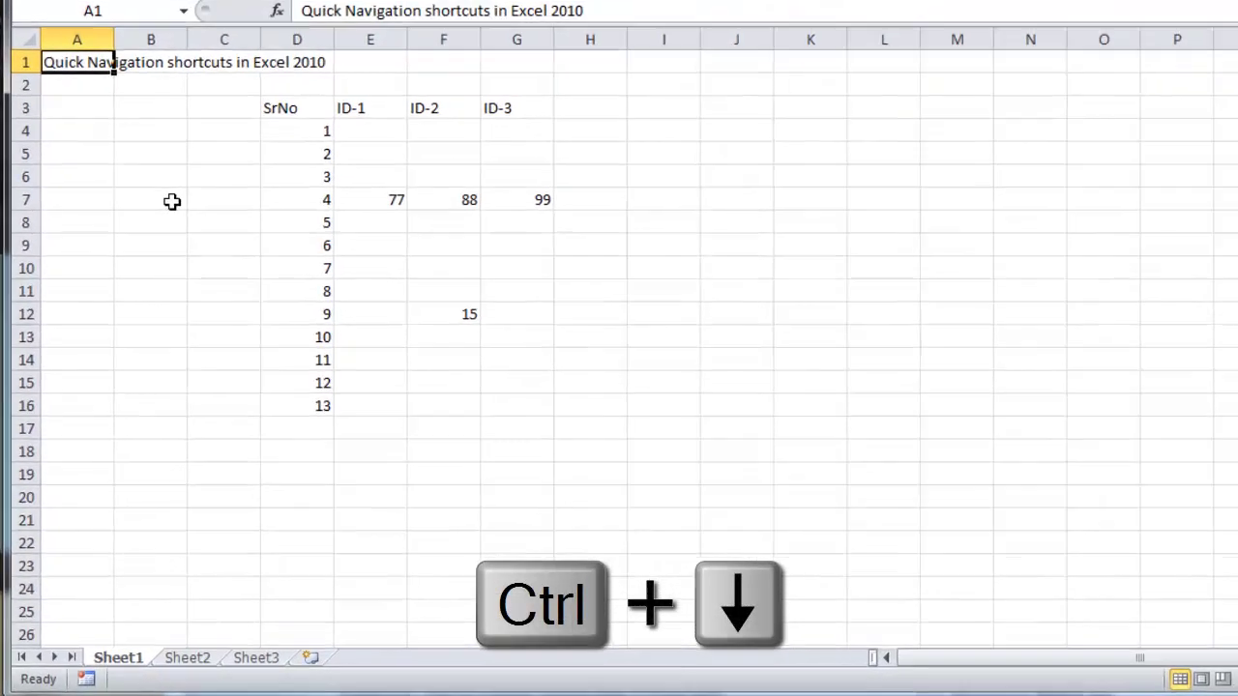
{"action": "key", "text": "ctrl+Down"}
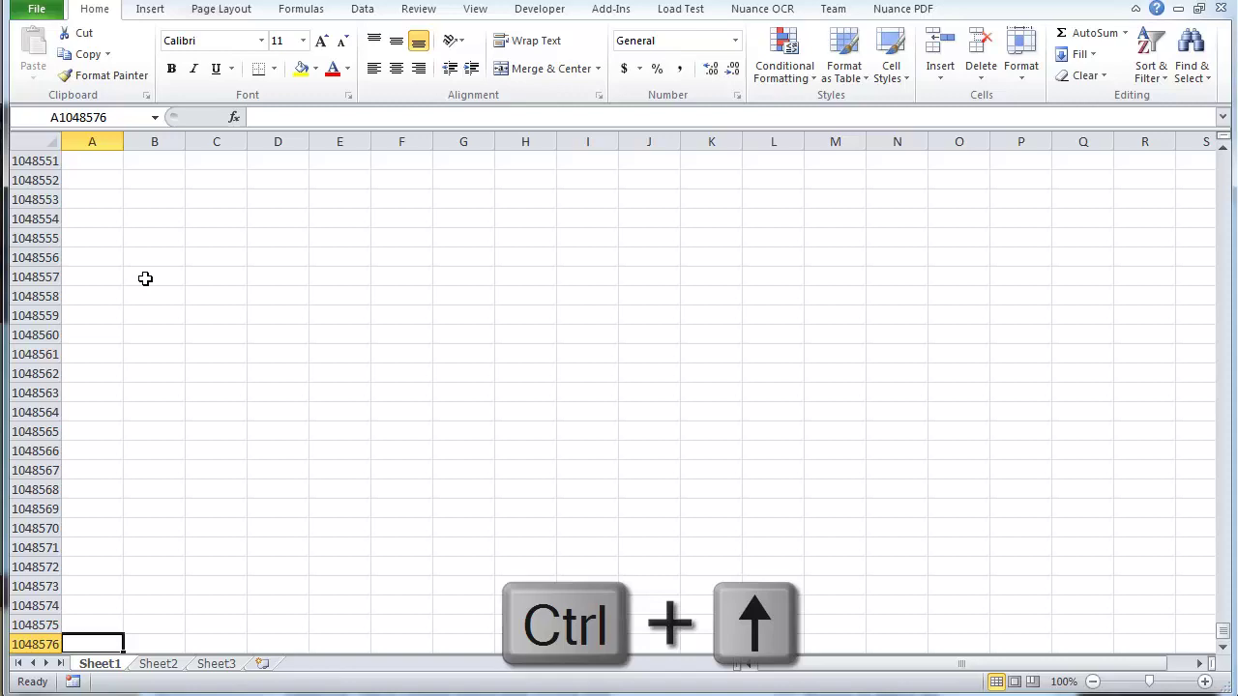
{"action": "key", "text": "ctrl+Up"}
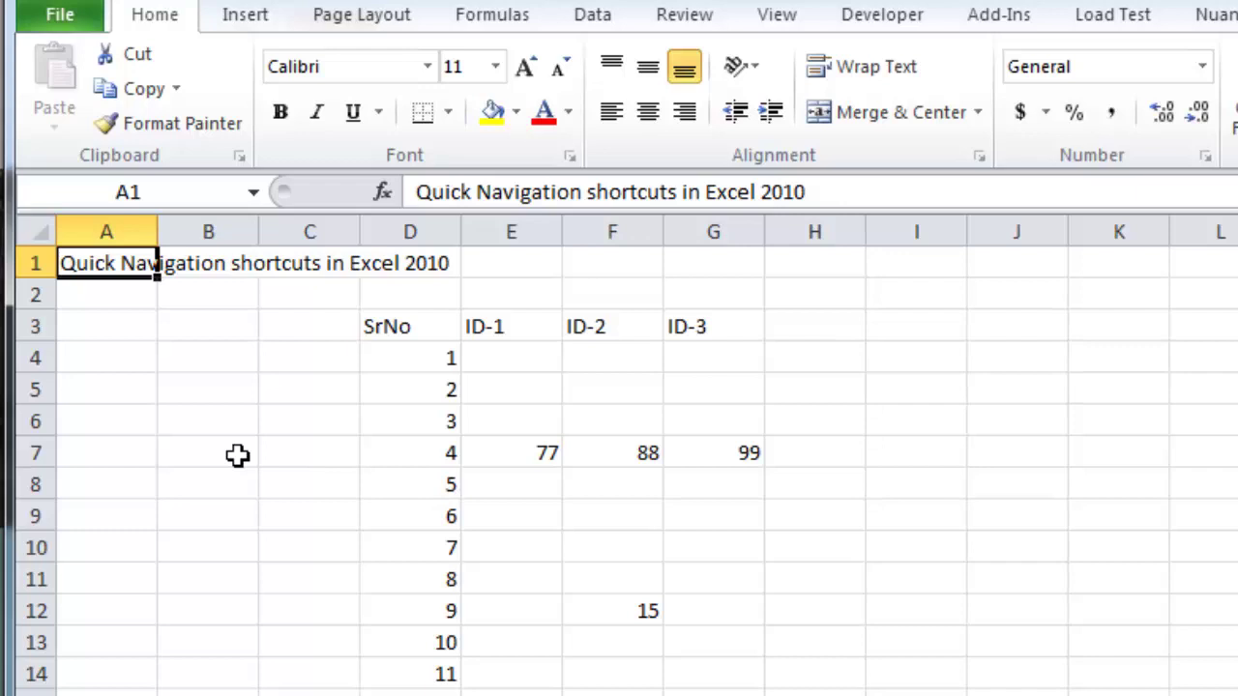
Step: Move the cell selection down column A in single-cell steps, ending at A4
{"action": "key", "text": "Down"}
{"action": "key", "text": "Up"}
{"action": "key", "text": "Down"}
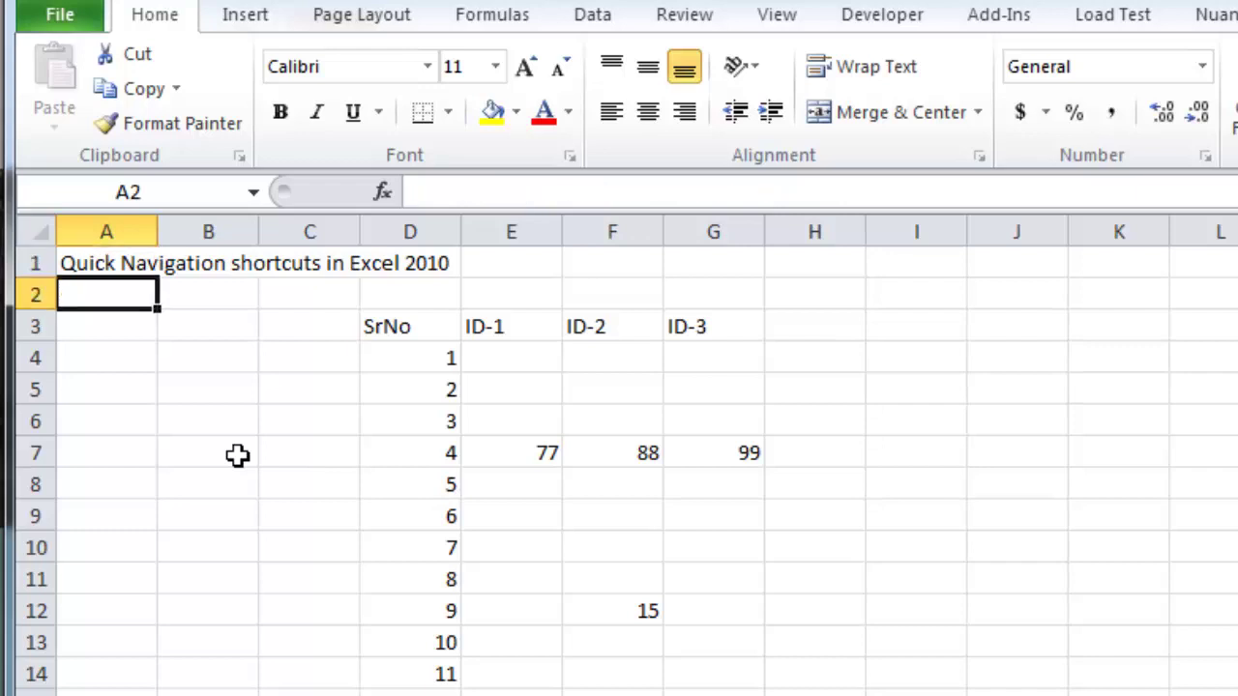
{"action": "key", "text": "Down"}
{"action": "key", "text": "ctrl+Up"}
{"action": "key", "text": "Down"}
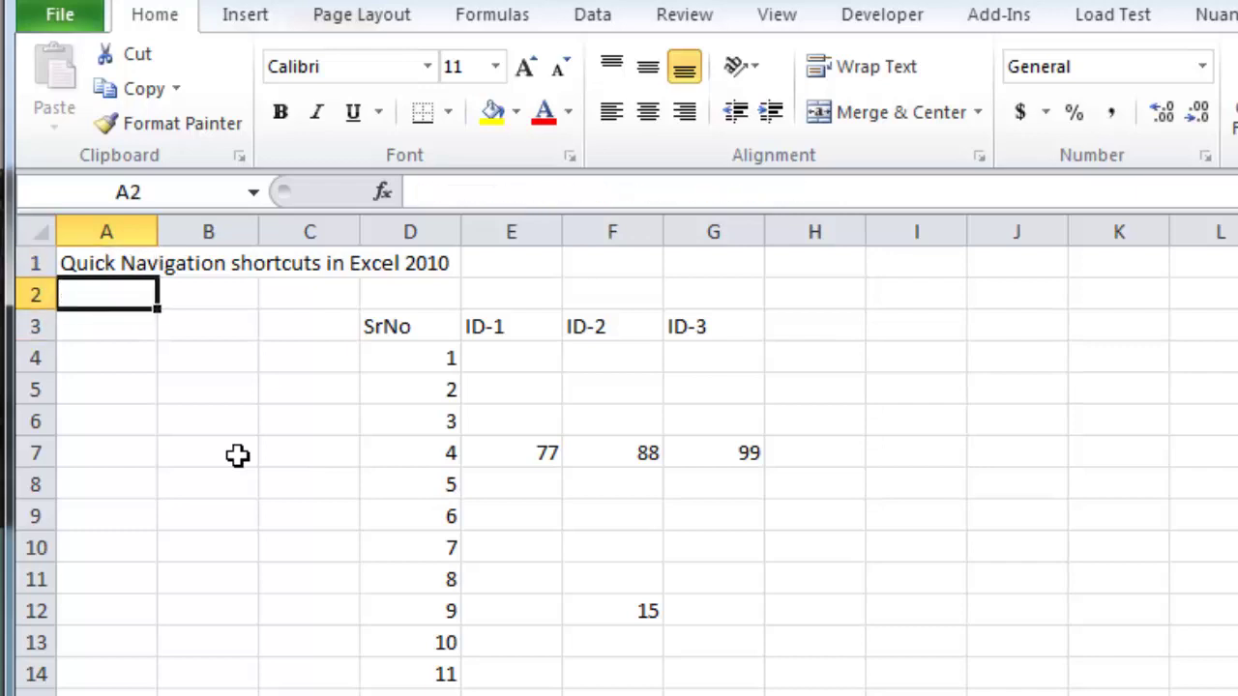
{"action": "key", "text": "Down"}
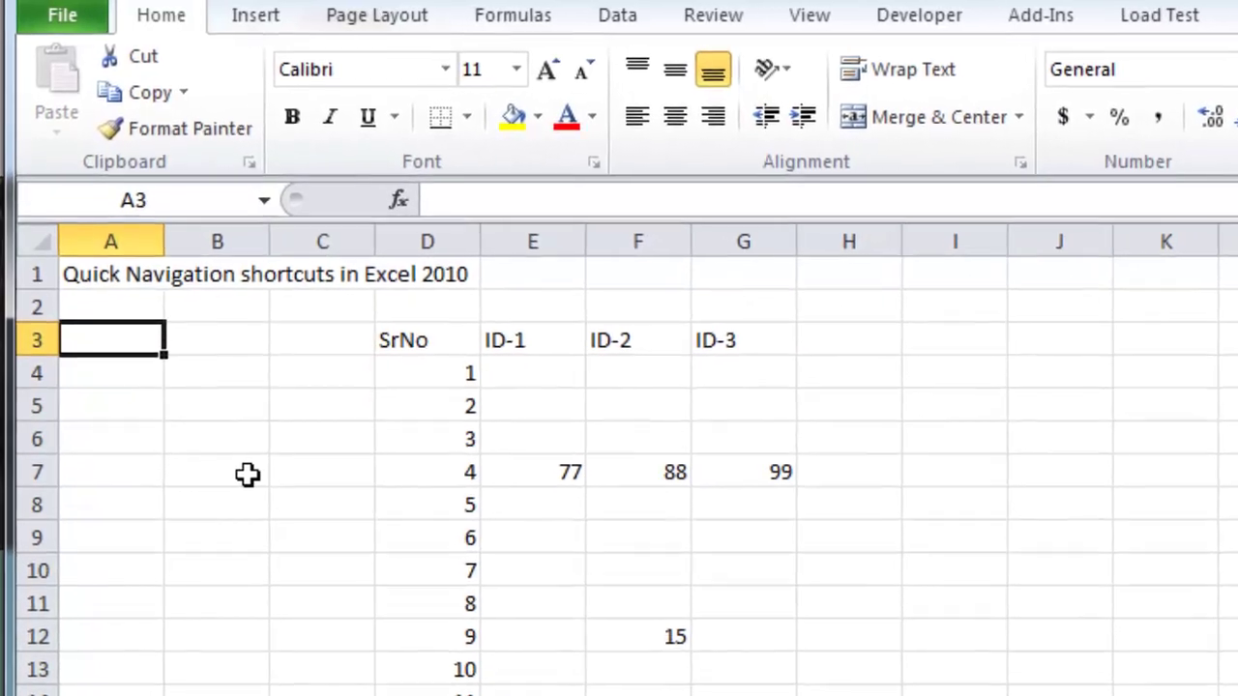
{"action": "key", "text": "Down"}
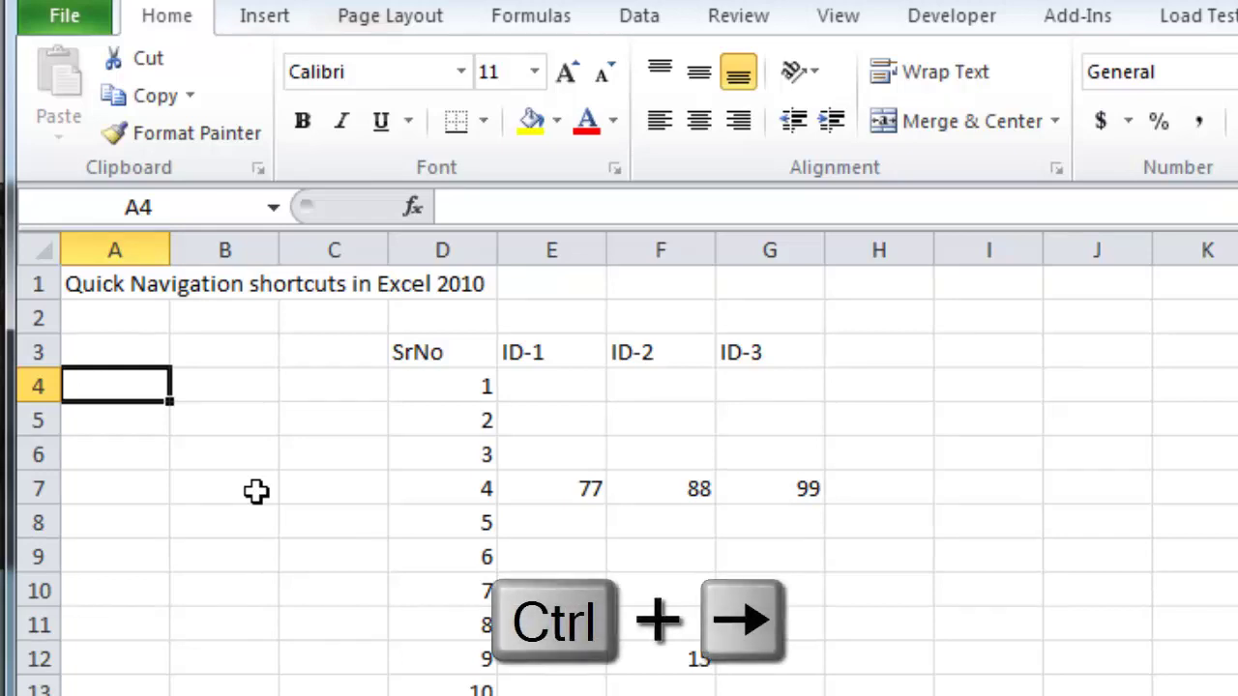
Step: Jump along row 4 to D4, on to the sheet's last column, and back to D4
{"action": "key", "text": "ctrl+Right"}
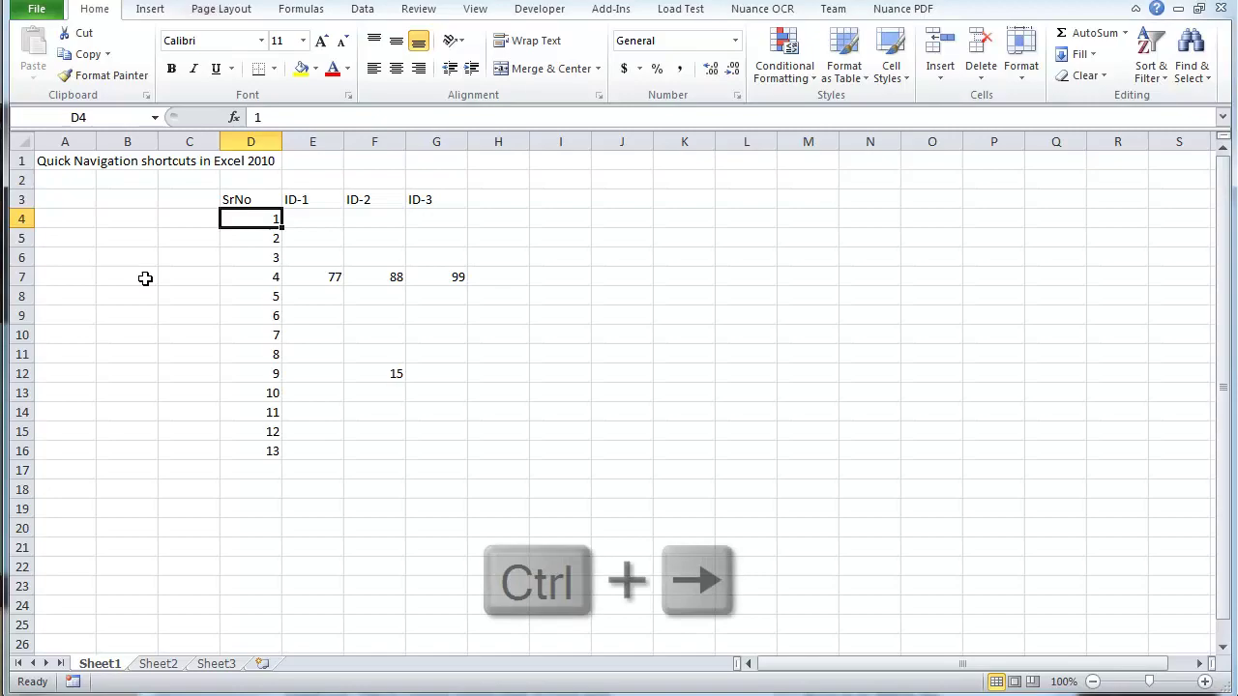
{"action": "key", "text": "ctrl+Right"}
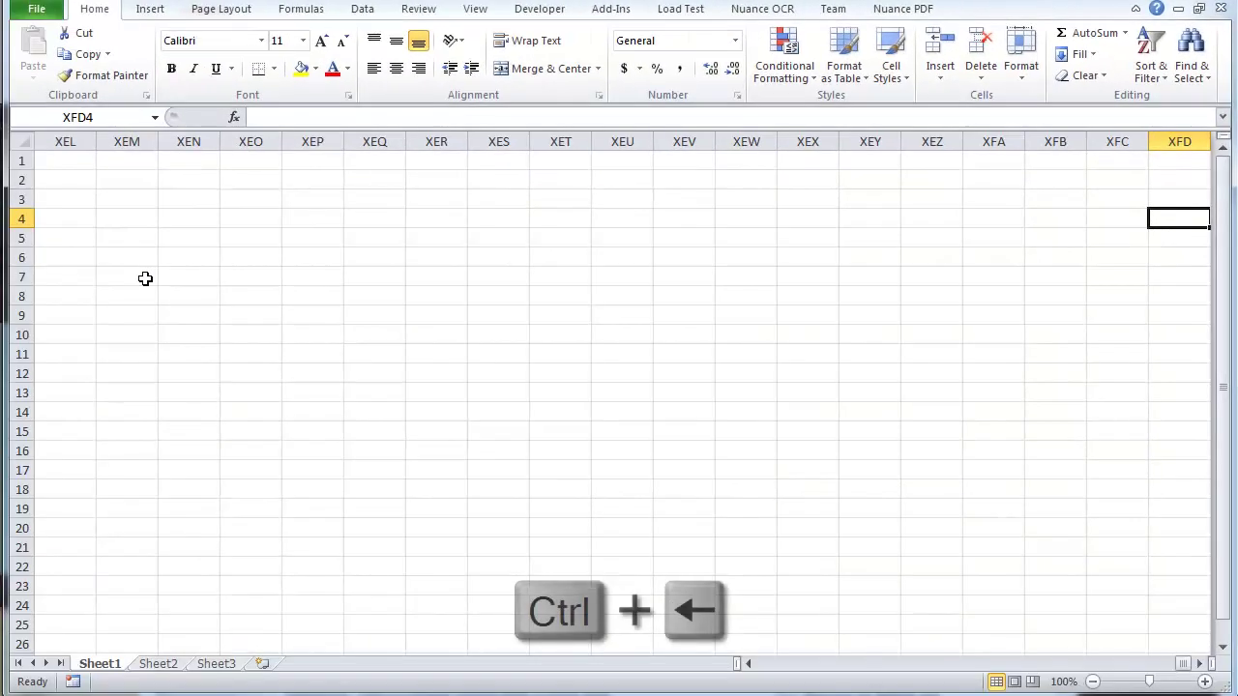
{"action": "key", "text": "ctrl+Left"}
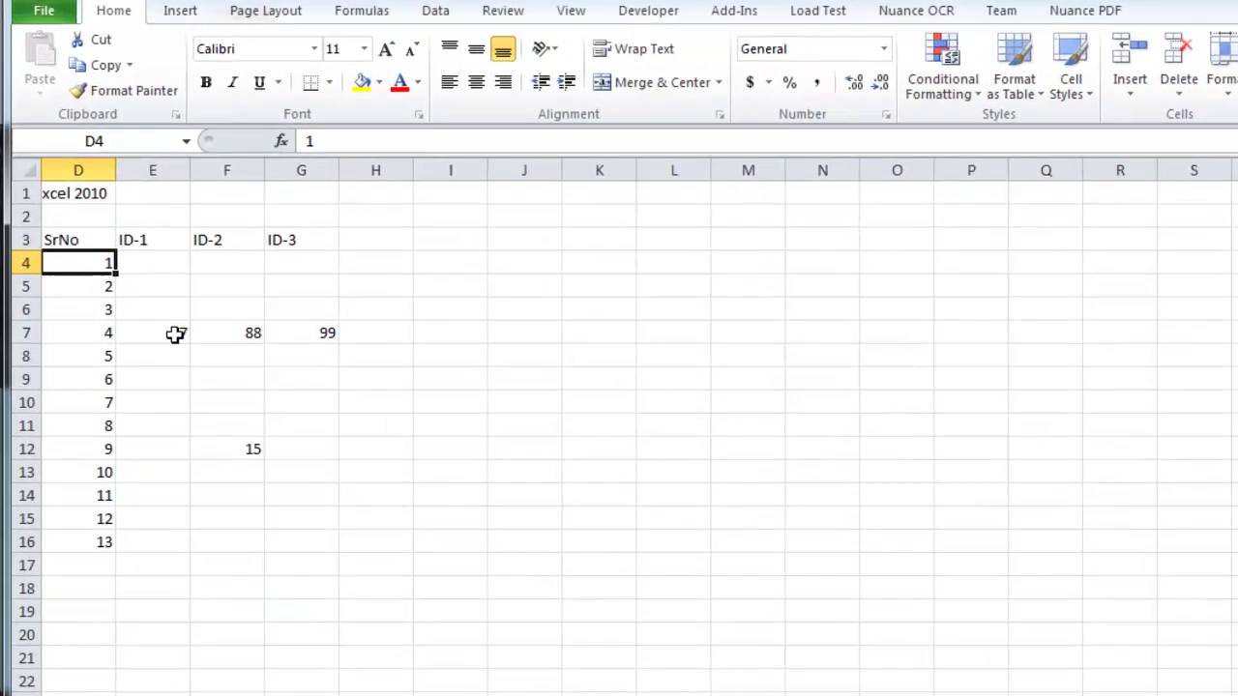
Step: Move to F1 and jump down column F through each filled cell to the sheet's last row
{"action": "key", "text": "Left"}
{"action": "key", "text": "Up"}
{"action": "key", "text": "Right"}
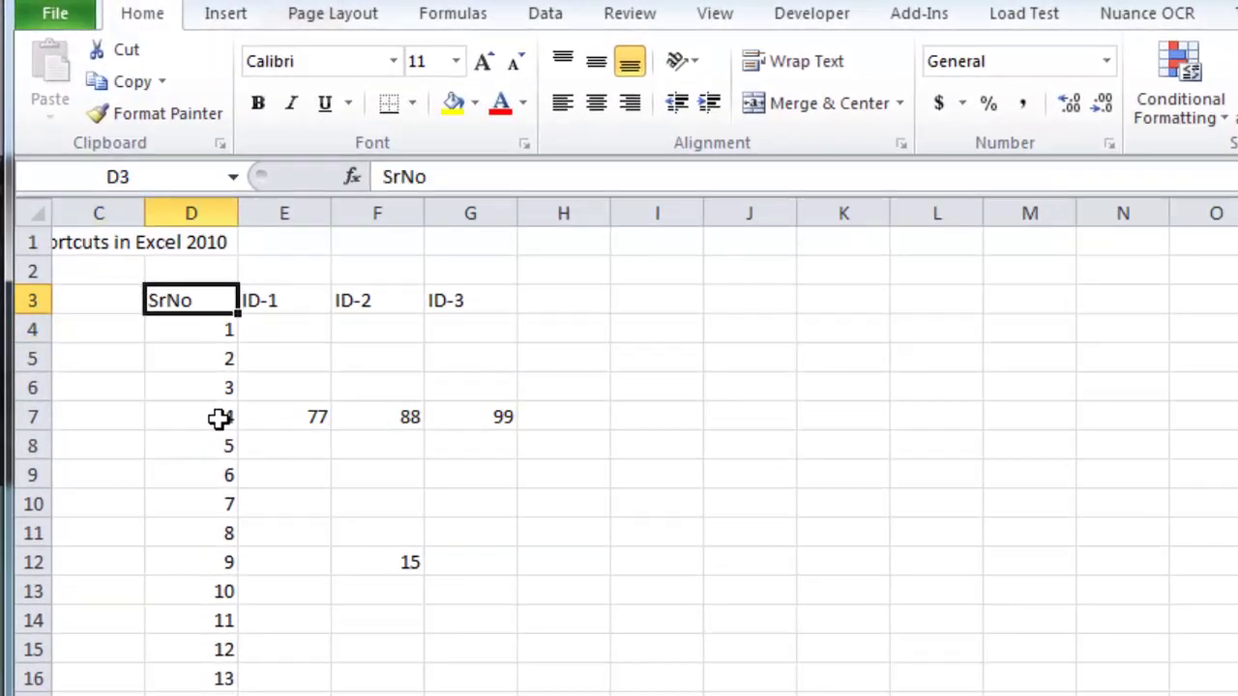
{"action": "key", "text": "Right"}
{"action": "key", "text": "Right"}
{"action": "key", "text": "Up"}
{"action": "key", "text": "Up"}
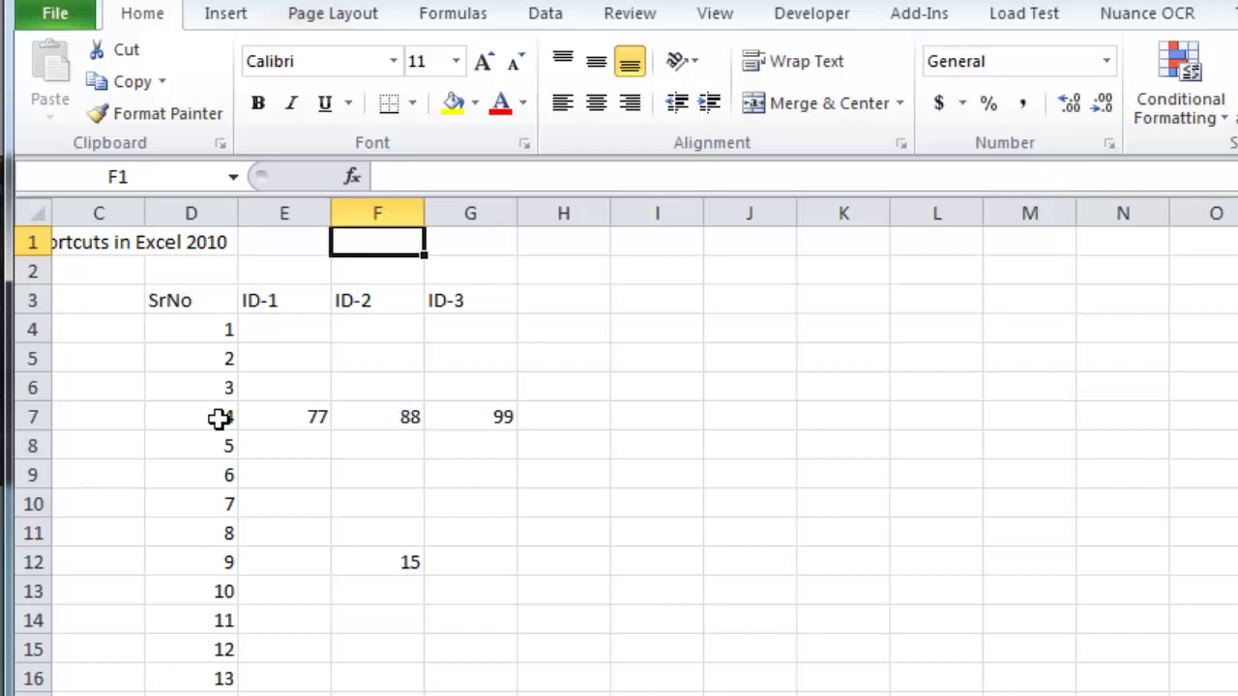
{"action": "key", "text": "ctrl+Down"}
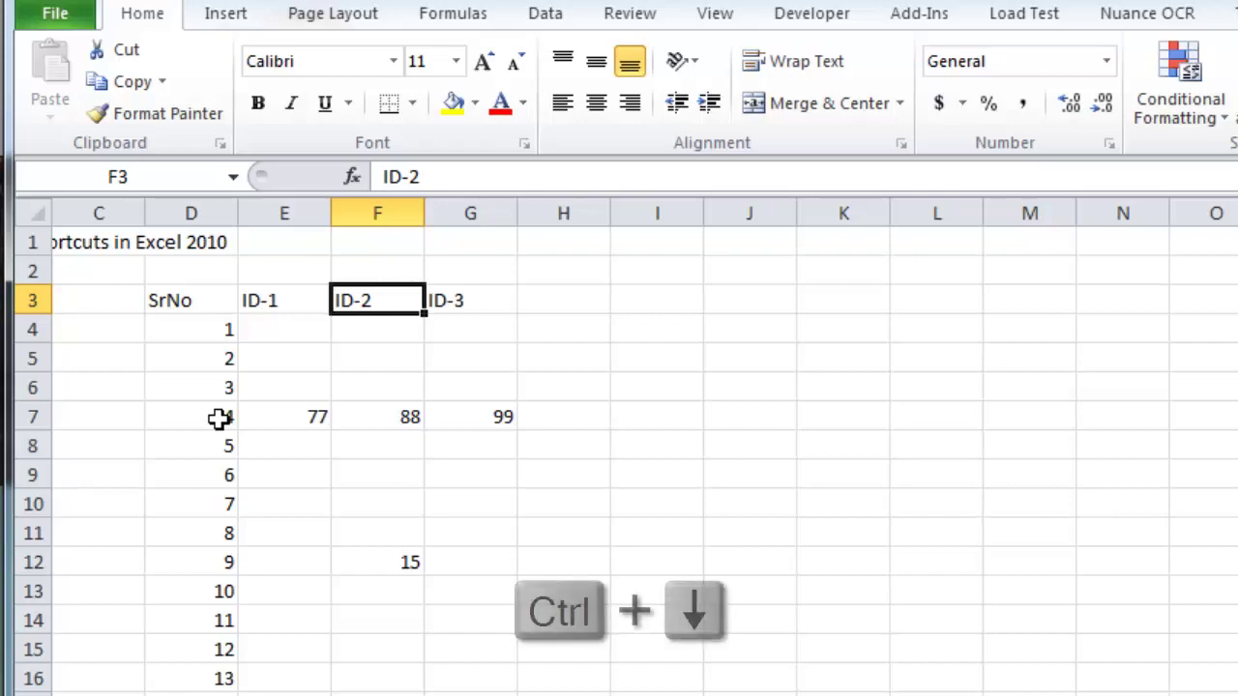
{"action": "key", "text": "ctrl+Down"}
{"action": "key", "text": "ctrl+Down"}
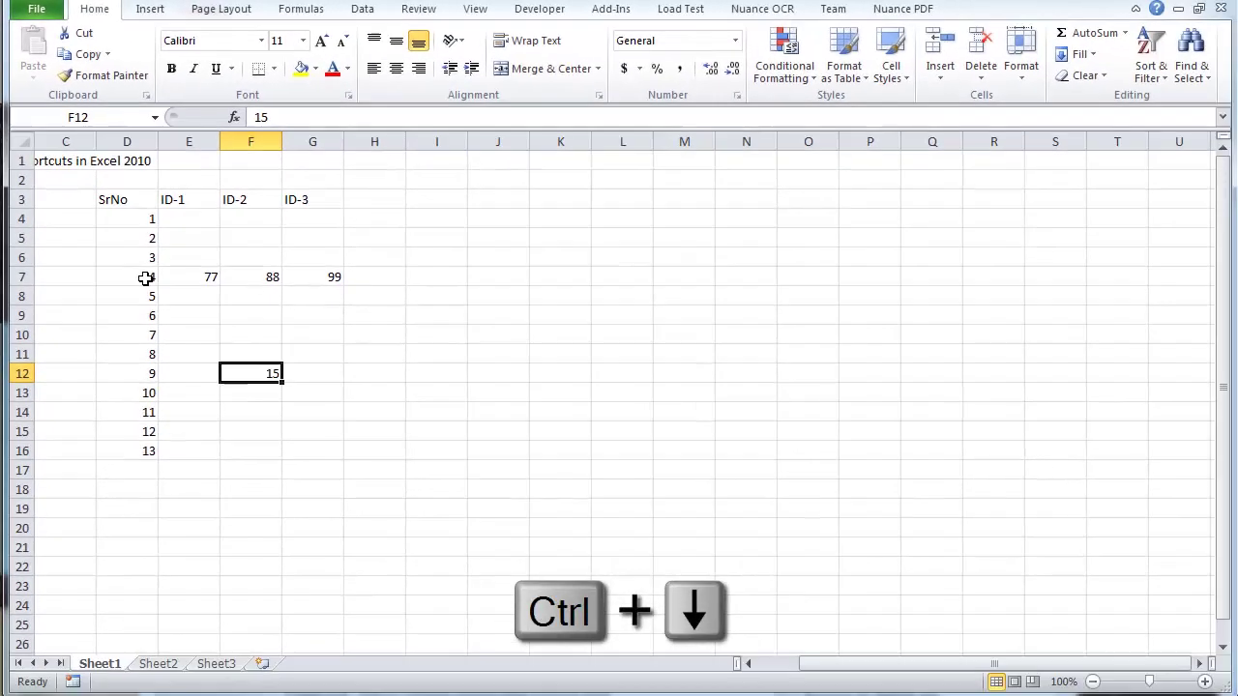
{"action": "key", "text": "ctrl+Down"}
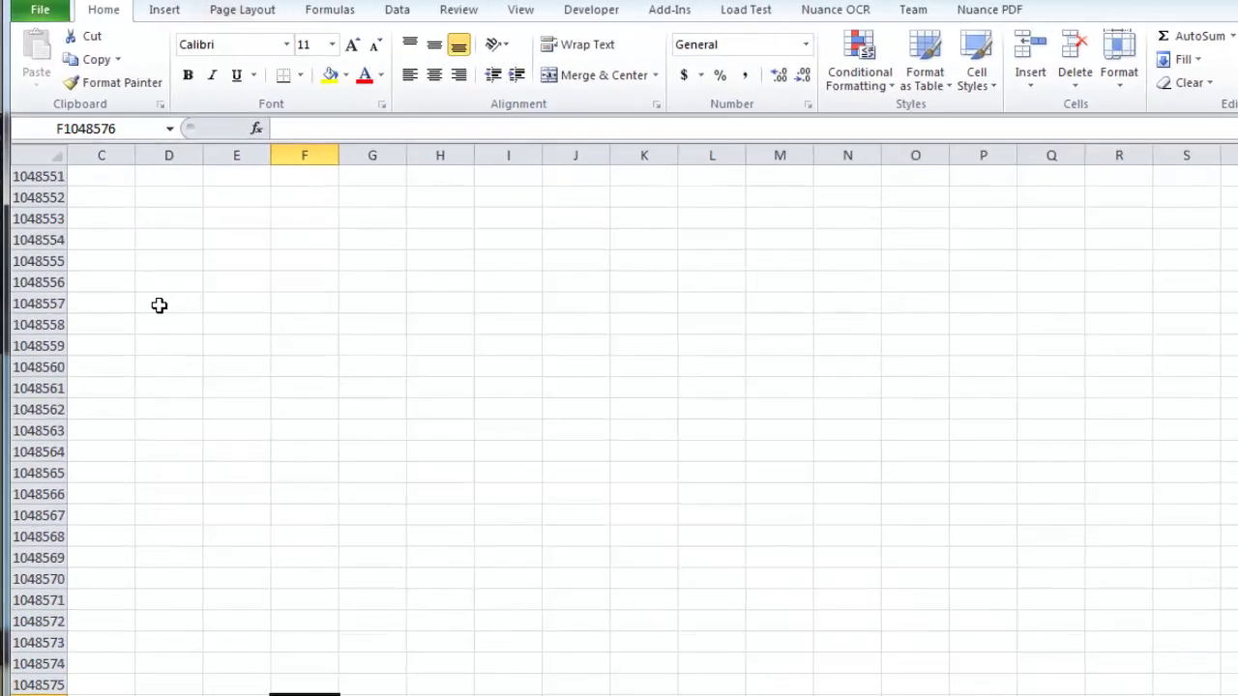
Step: Jump back up column F through its filled cells to the ID-2 header in F3
{"action": "key", "text": "ctrl+Up"}
{"action": "key", "text": "ctrl+Up"}
{"action": "key", "text": "ctrl+Up"}
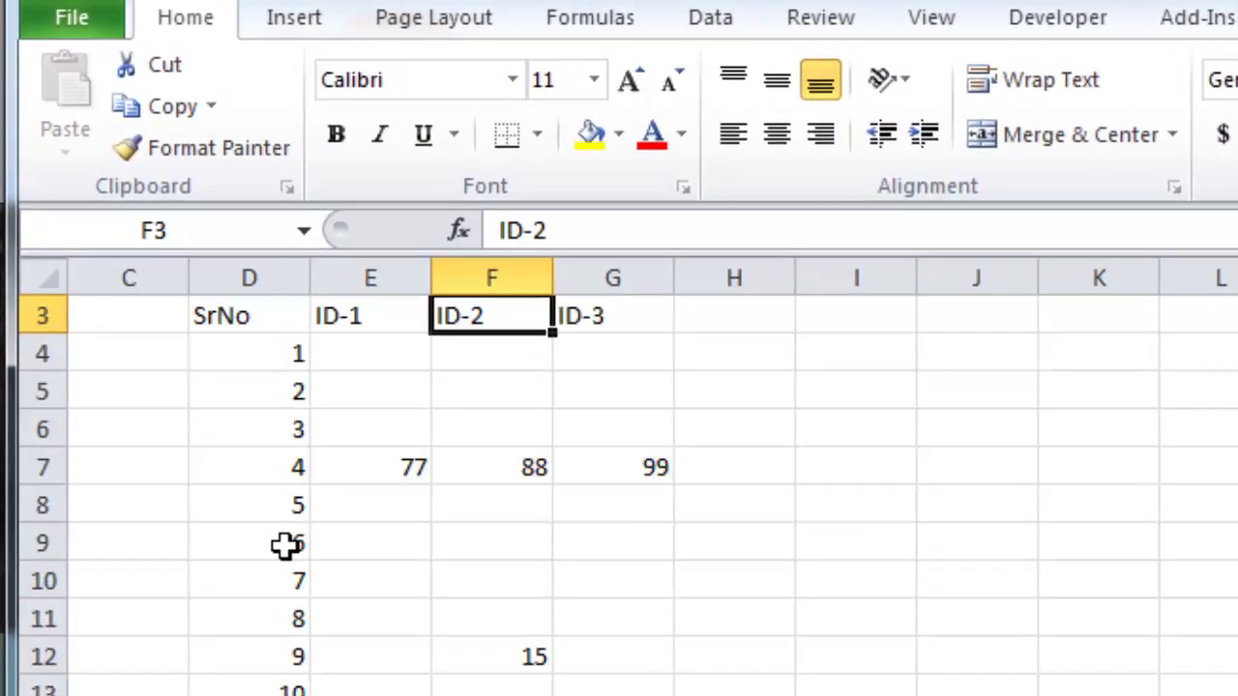
Step: Jump to the sheet's first cell, A1, once from I10 and once more from Q21
{"action": "key", "text": "Right"}
{"action": "key", "text": "Right"}
{"action": "key", "text": "Right"}
{"action": "key", "text": "Down"}
{"action": "key", "text": "Down"}
{"action": "key", "text": "Down"}
{"action": "key", "text": "Down"}
{"action": "key", "text": "Down"}
{"action": "key", "text": "Down"}
{"action": "key", "text": "Down"}
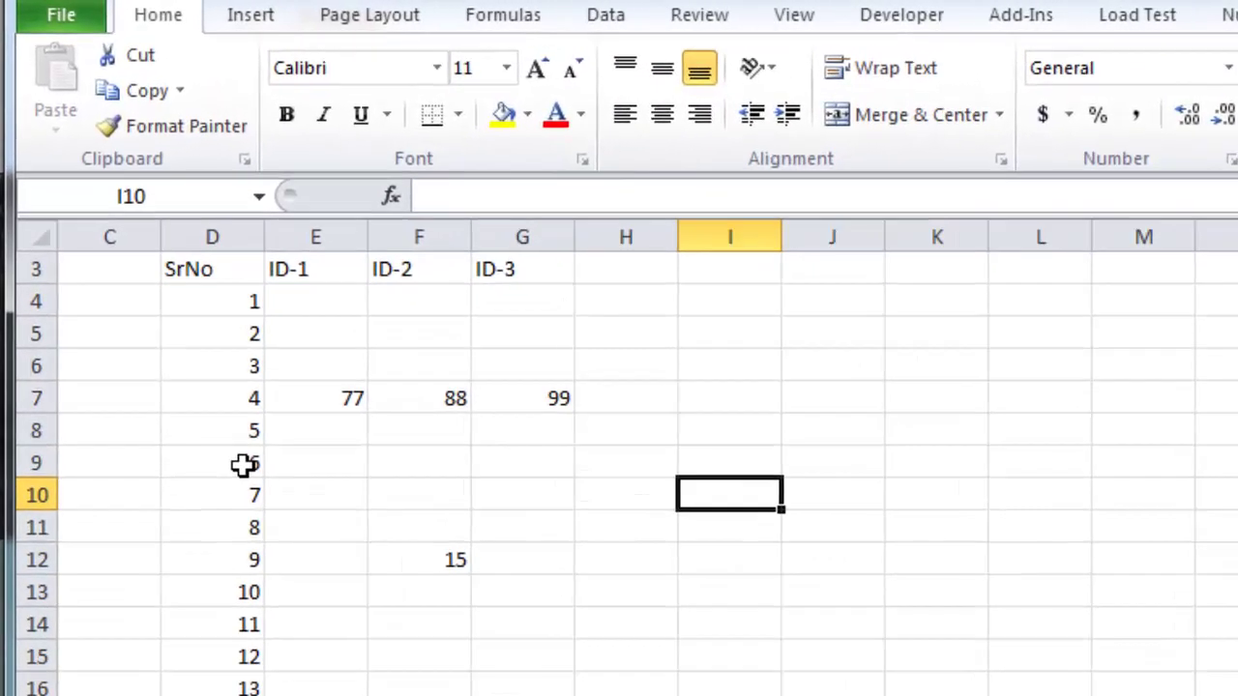
{"action": "key", "text": "ctrl+Home"}
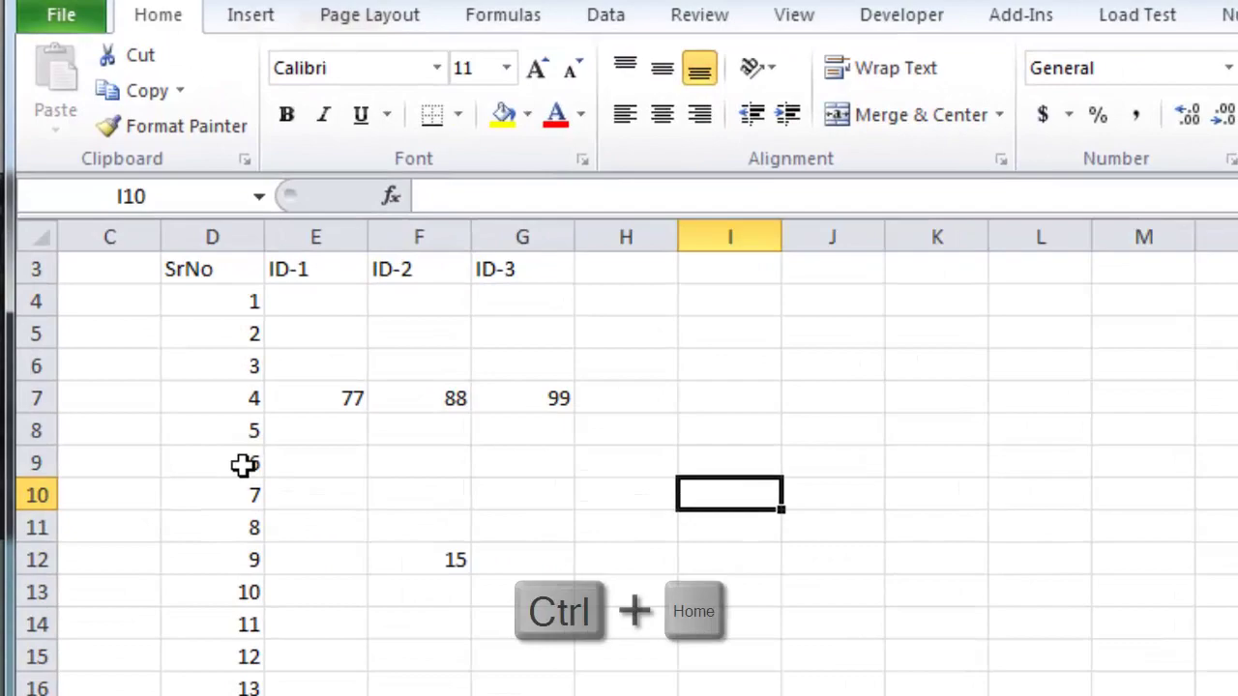
{"action": "key", "text": "ctrl+Home"}
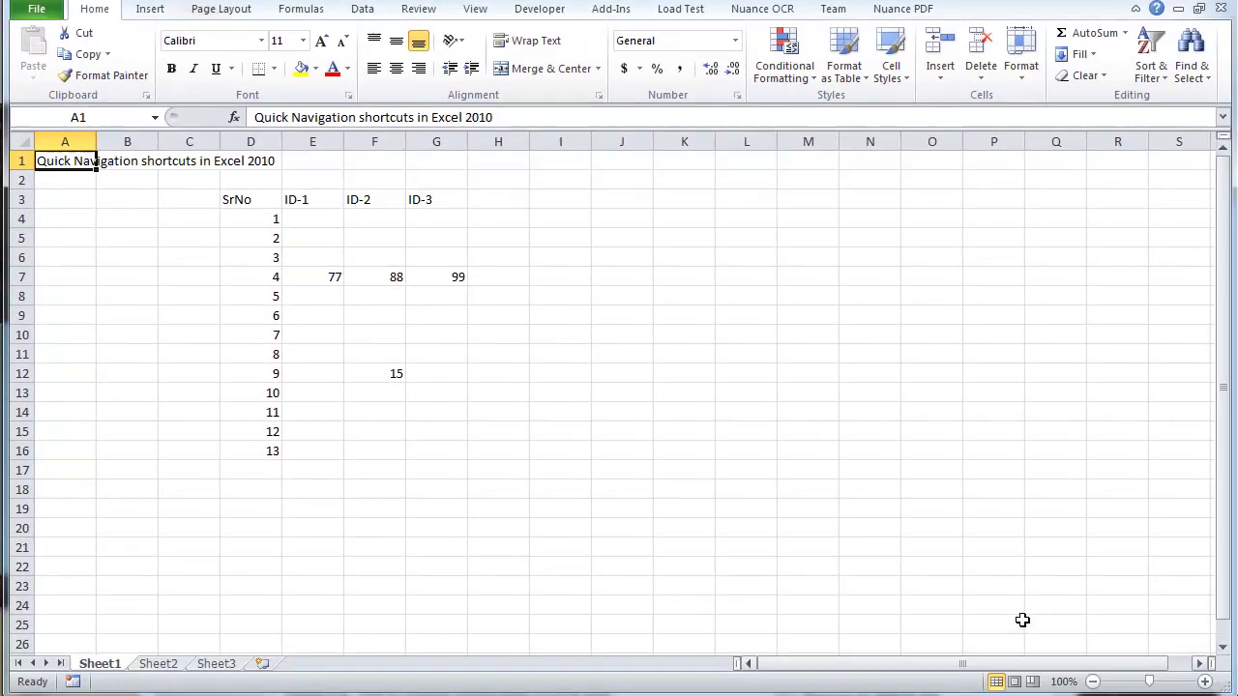
{"action": "left_click", "coordinate": [1049, 545]}
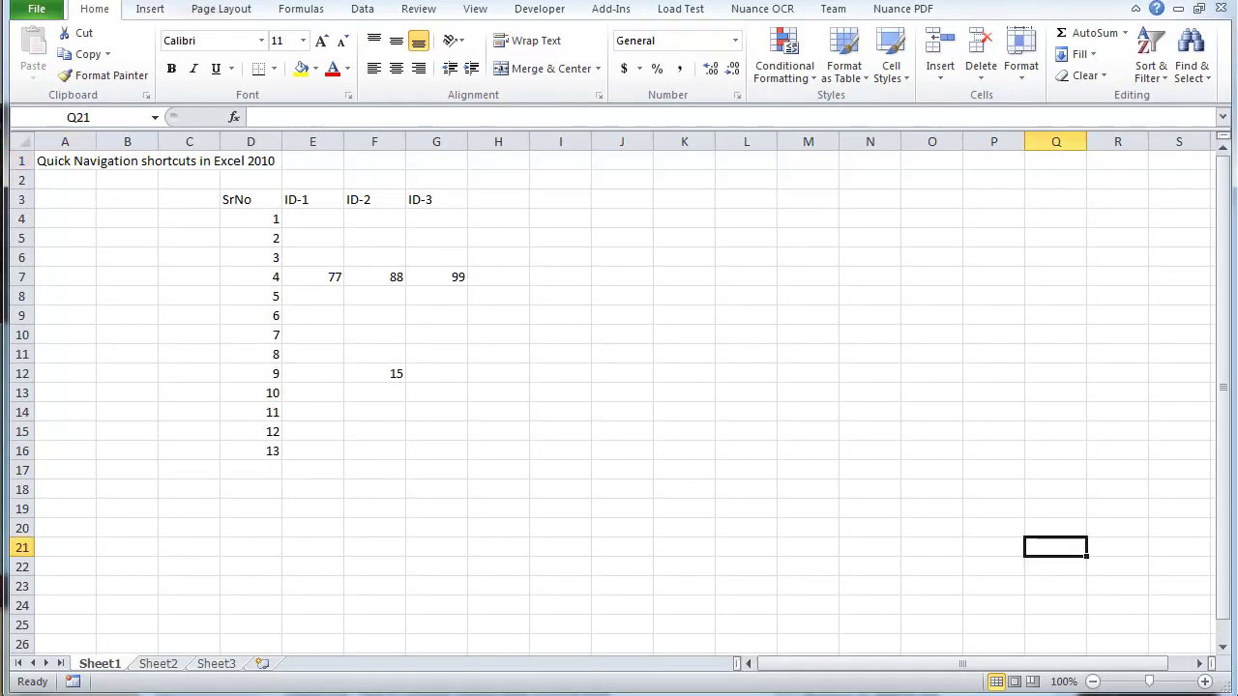
{"action": "key", "text": "ctrl+Home"}
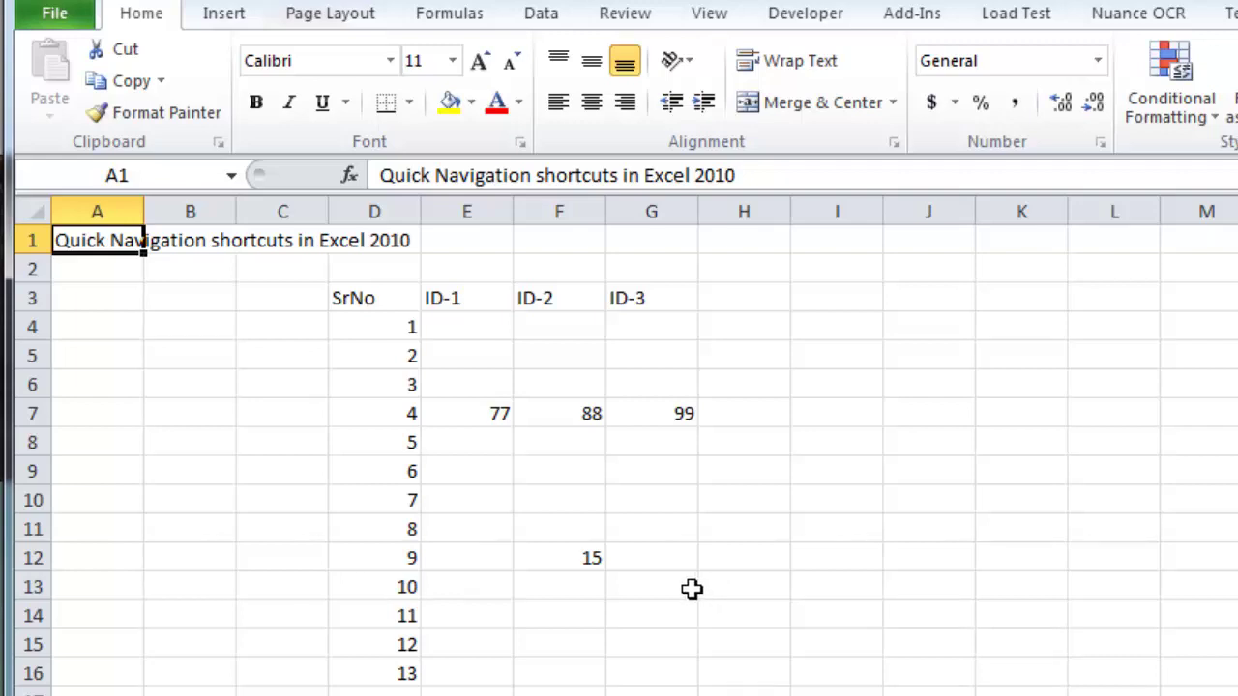
Step: Select all of column G, all of row 16, and finally the cell where they meet, G16
{"action": "left_click", "coordinate": [632, 206]}
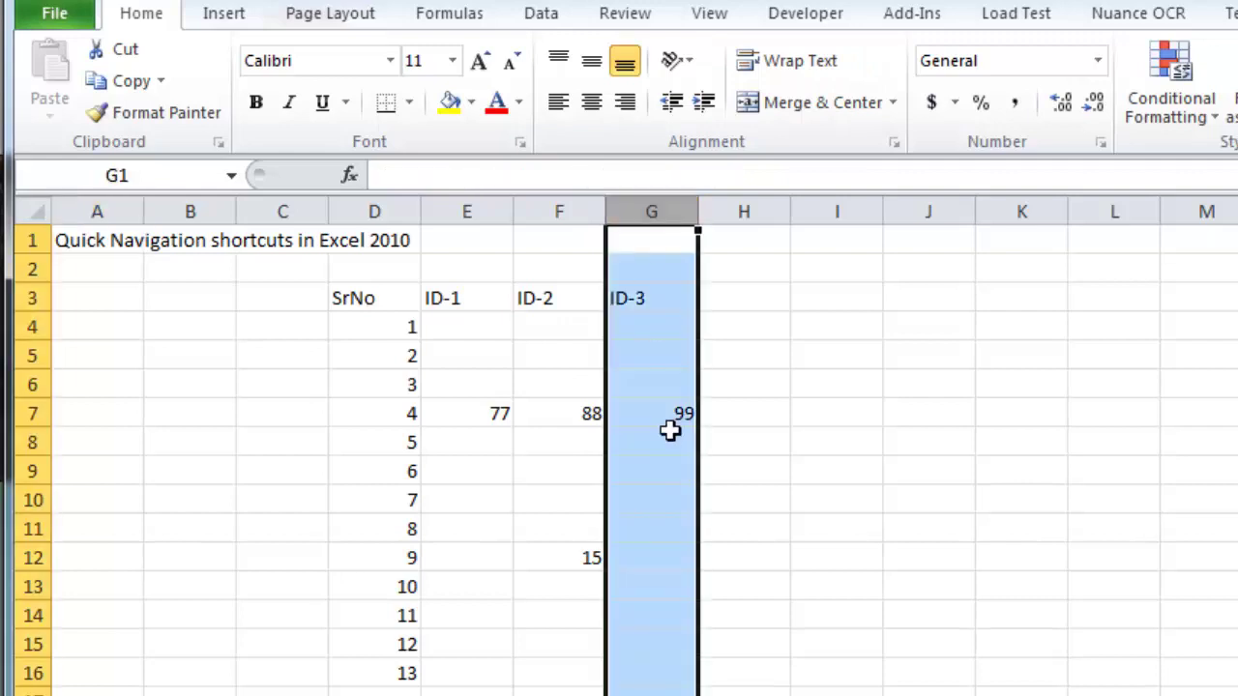
{"action": "left_click", "coordinate": [26, 674]}
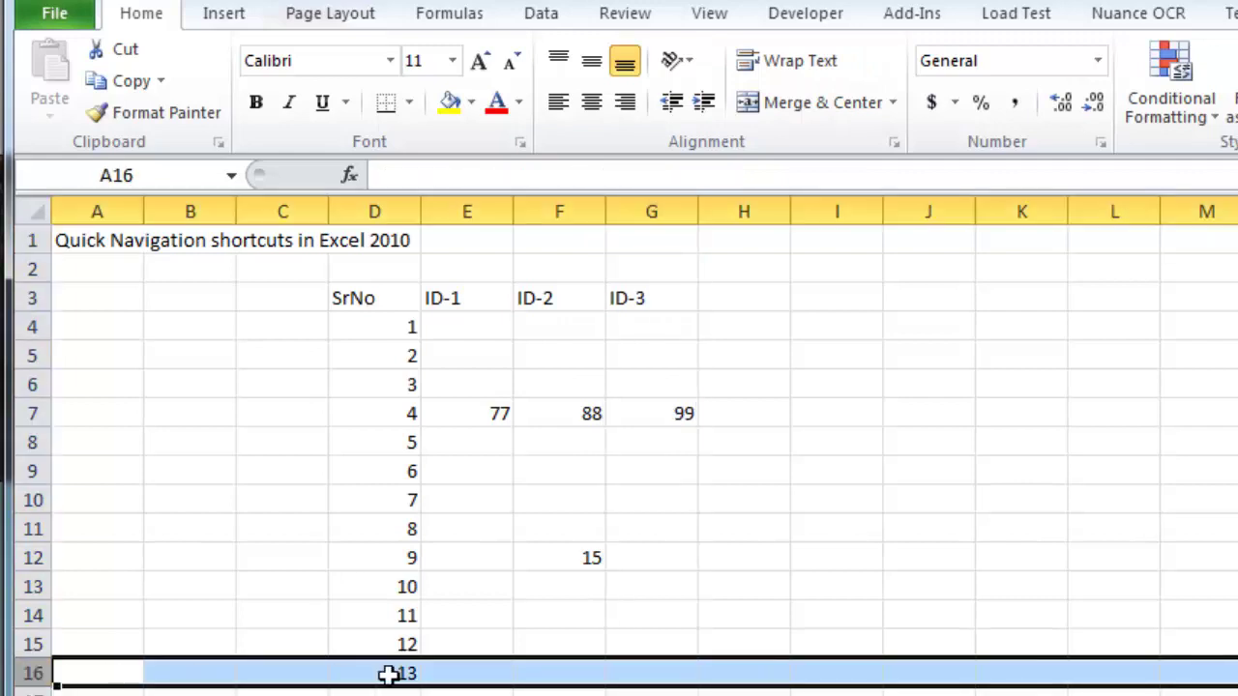
{"action": "left_click", "coordinate": [669, 673]}
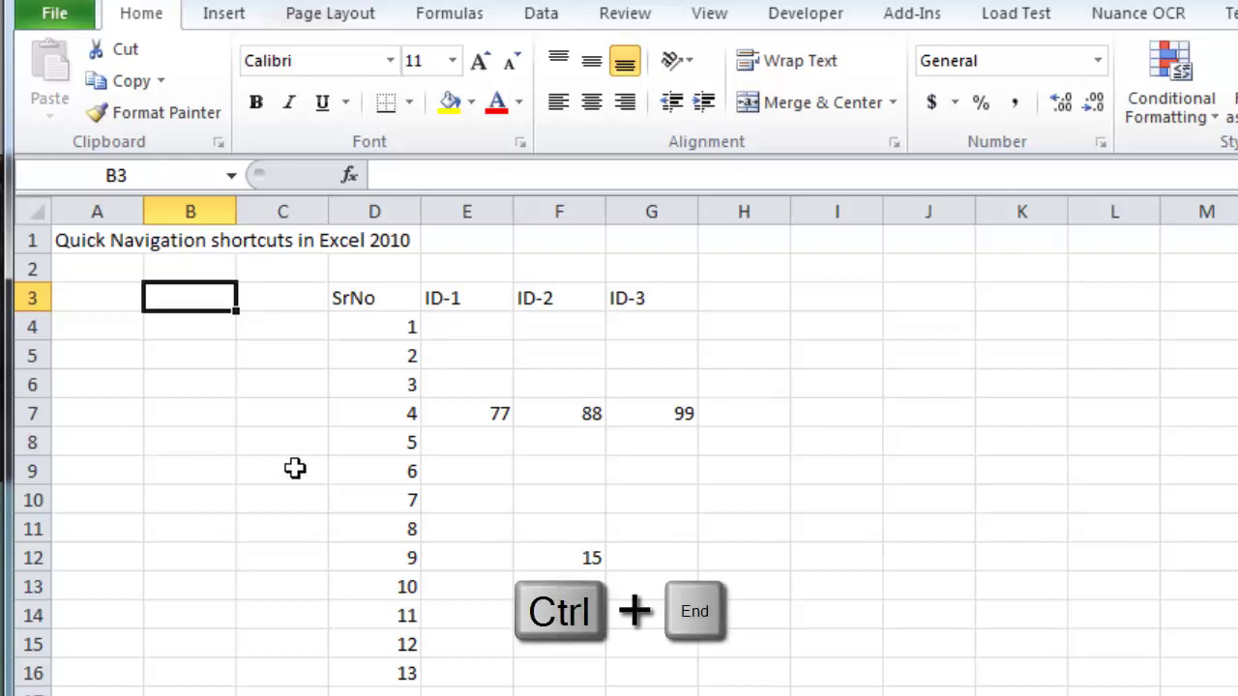
Step: Jump to the last cell of the used range, G16, once from B3 and once more from R25
{"action": "key", "text": "ctrl+End"}
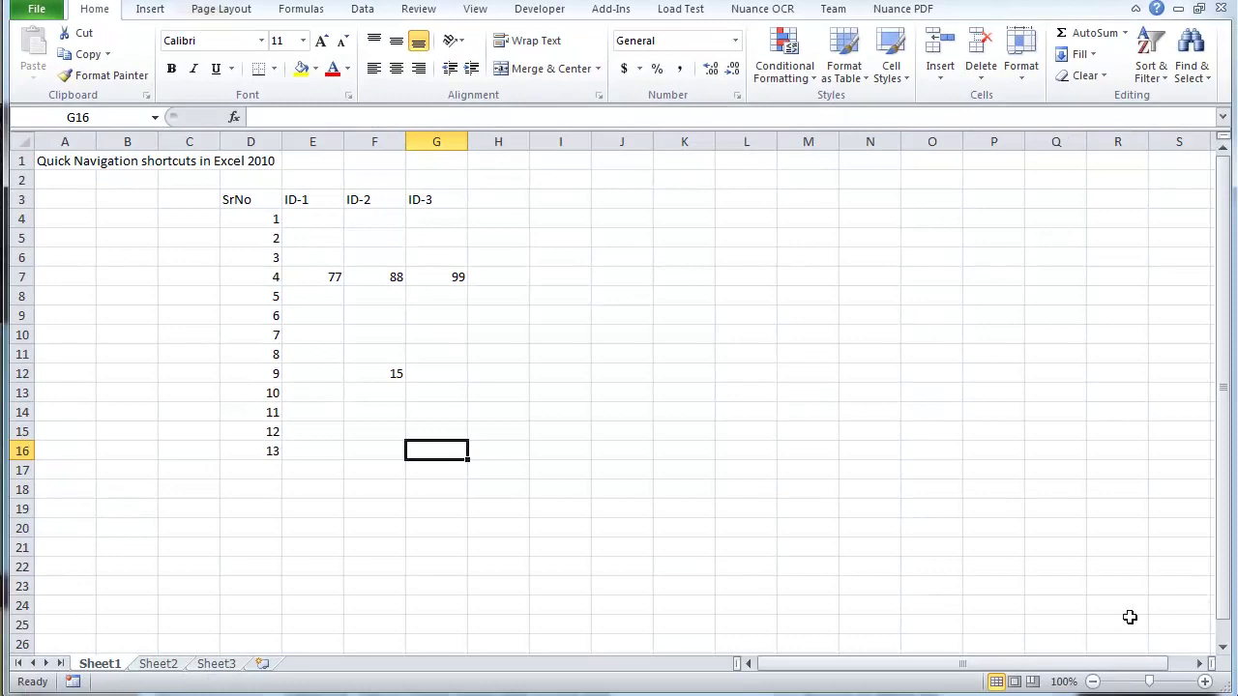
{"action": "left_click", "coordinate": [1120, 622]}
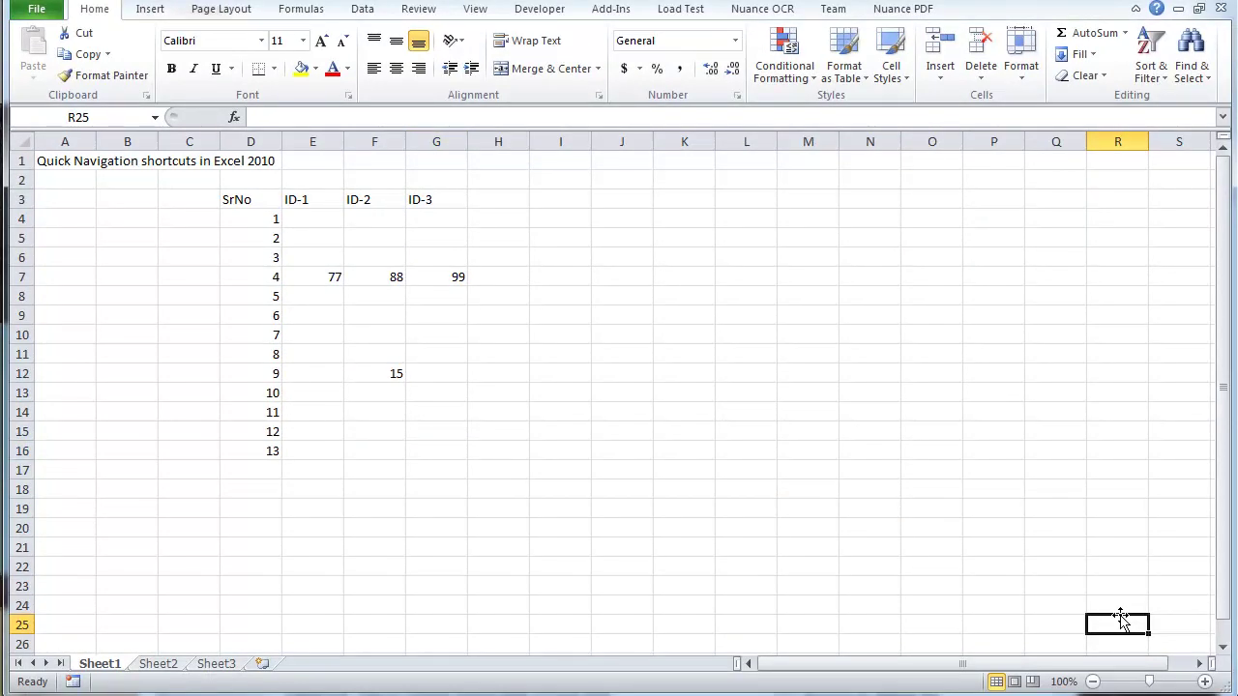
{"action": "key", "text": "ctrl+End"}
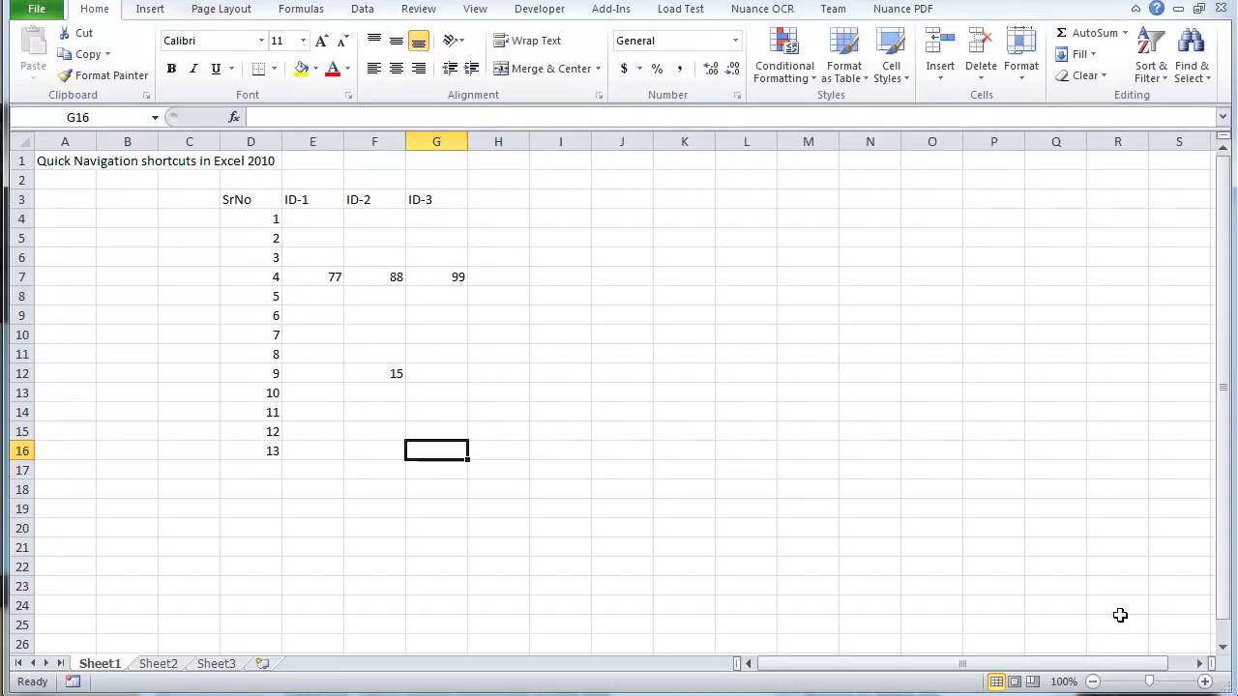
Step: Use Go To Special with the Last cell option while G16 is the active cell
{"action": "key", "text": "F5"}
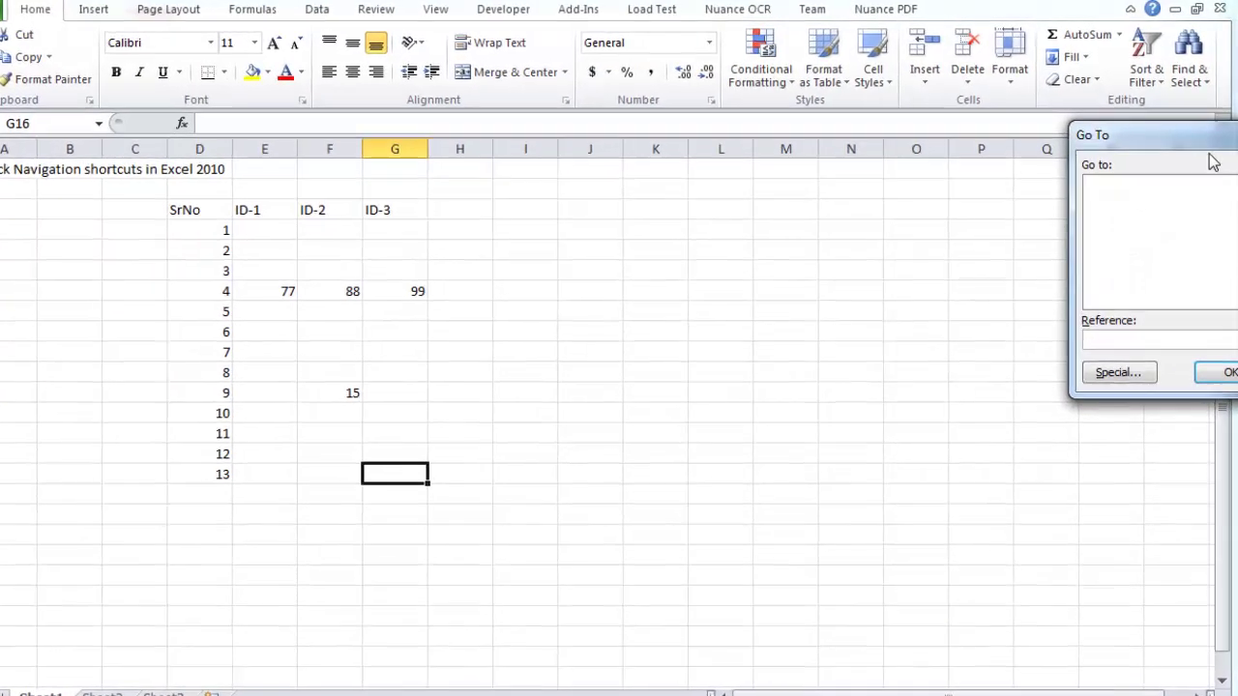
{"action": "left_click_drag", "start_coordinate": [1152, 128], "coordinate": [644, 162]}
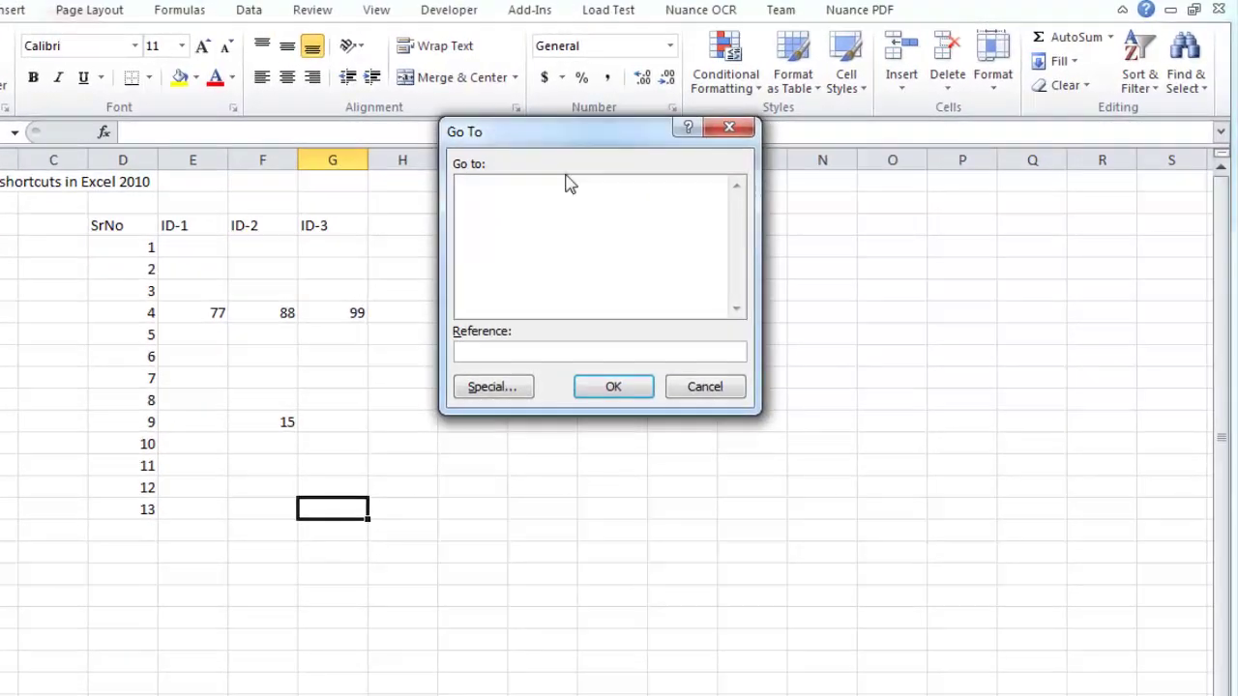
{"action": "left_click", "coordinate": [492, 386]}
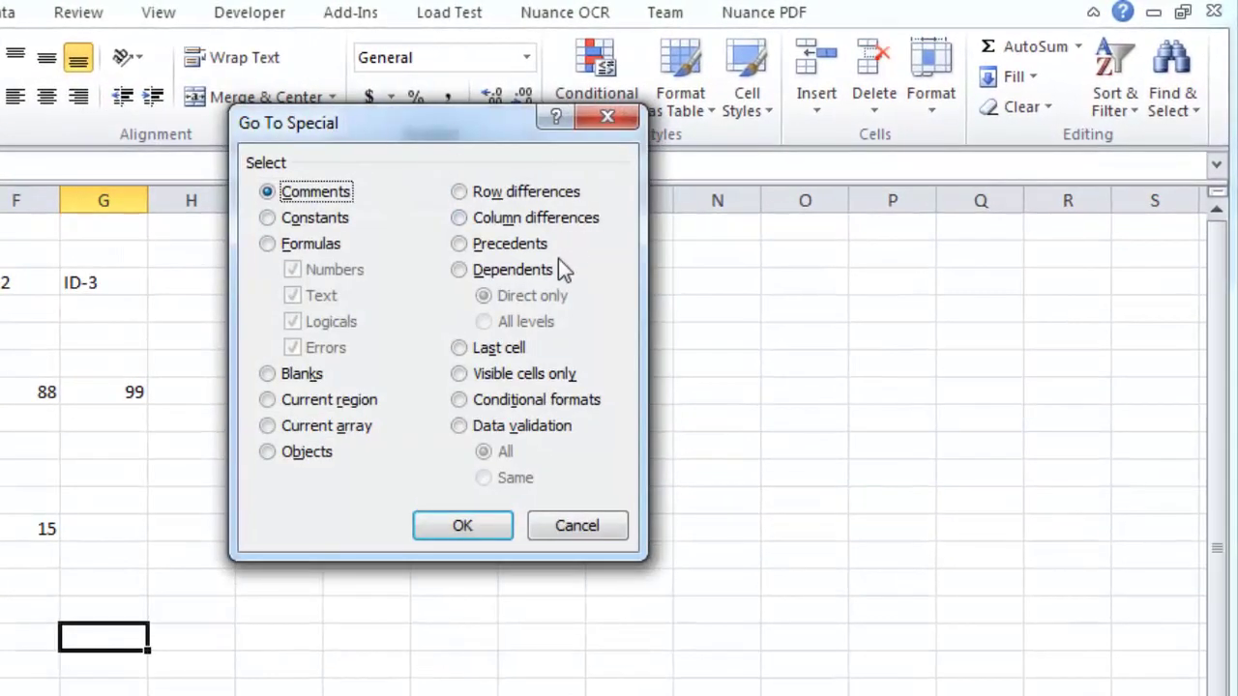
{"action": "left_click", "coordinate": [488, 348]}
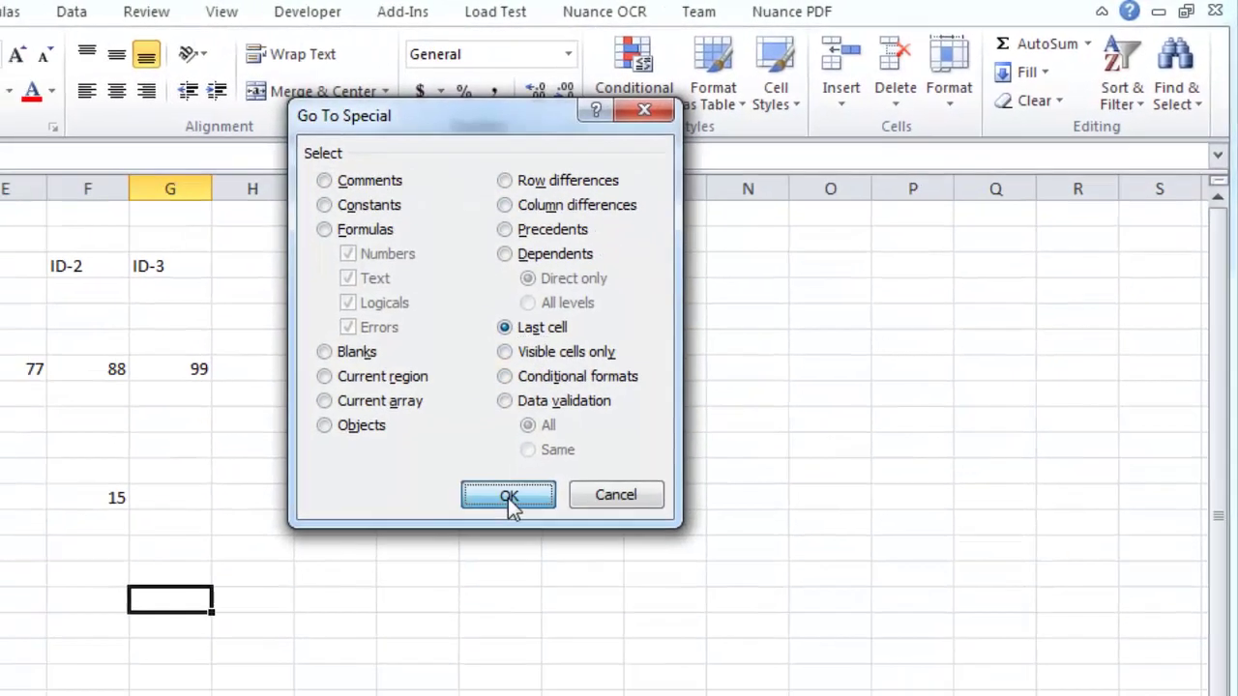
{"action": "left_click", "coordinate": [510, 497]}
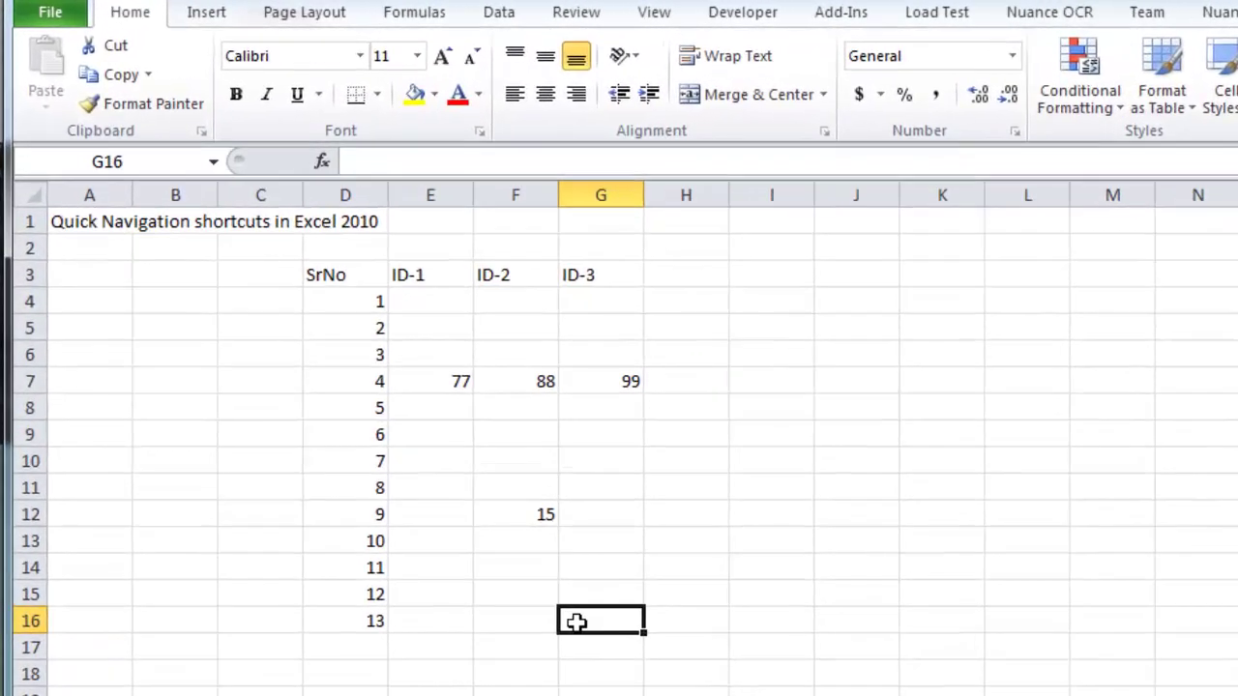
Step: Jump from cell A4 to the last used cell, G16, with Go To Special's Last cell option
{"action": "left_click", "coordinate": [99, 310]}
{"action": "key", "text": "F5"}
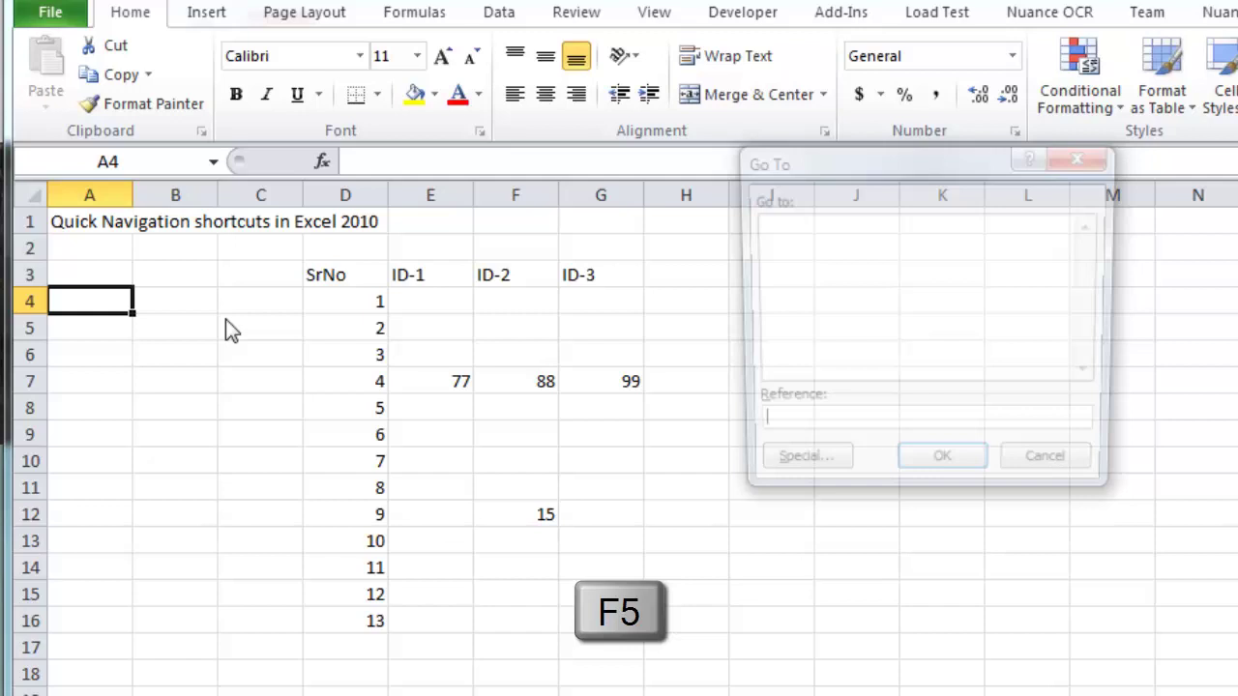
{"action": "left_click", "coordinate": [796, 471]}
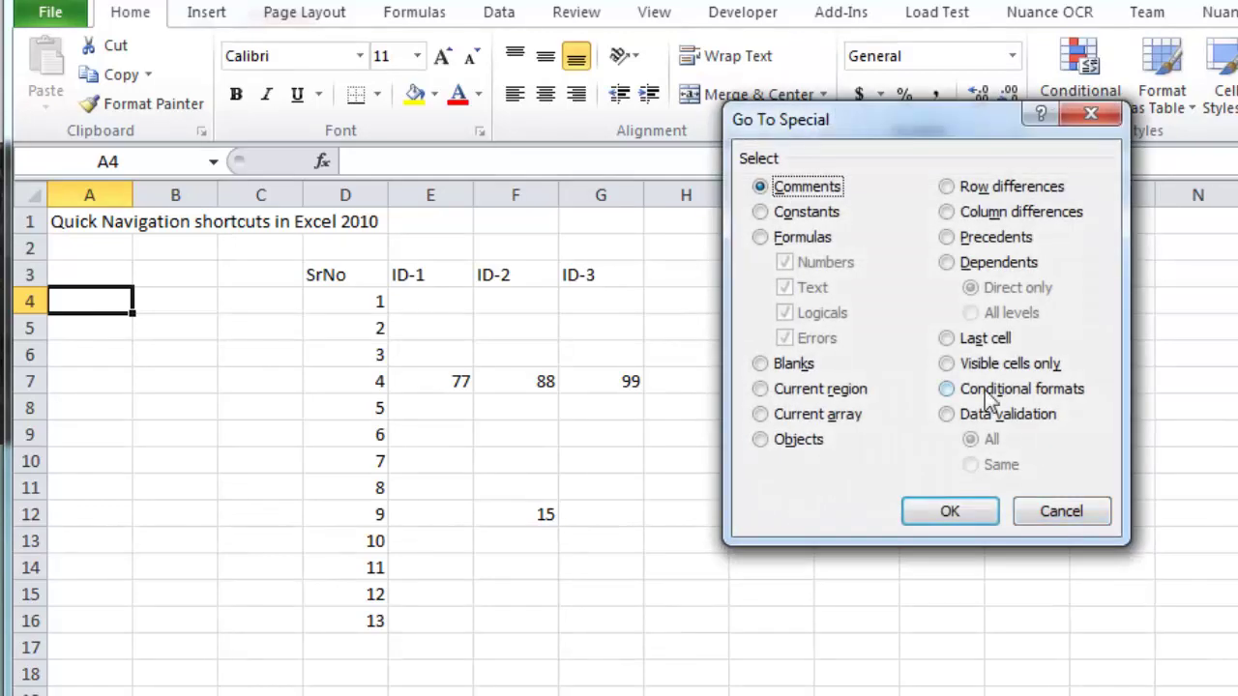
{"action": "left_click", "coordinate": [985, 339]}
{"action": "left_click", "coordinate": [953, 516]}
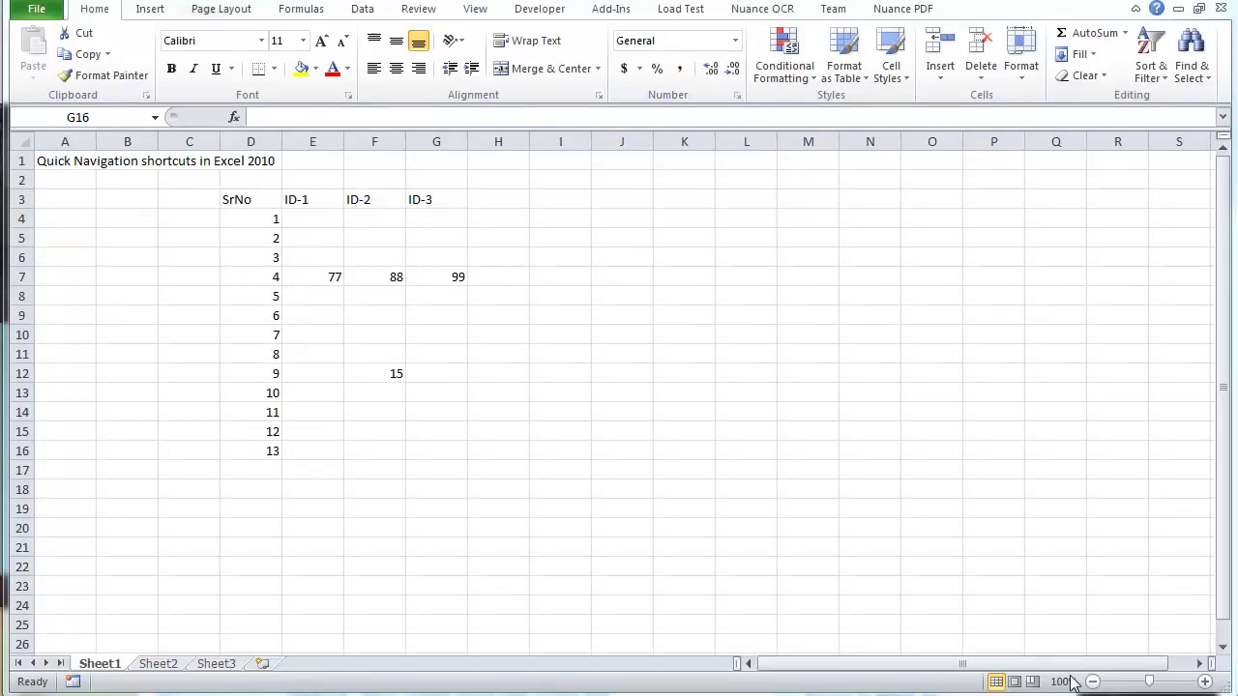
Step: From D9, select all of column D and then all of row 9, and finish by selecting only E15
{"action": "left_click", "coordinate": [254, 317]}
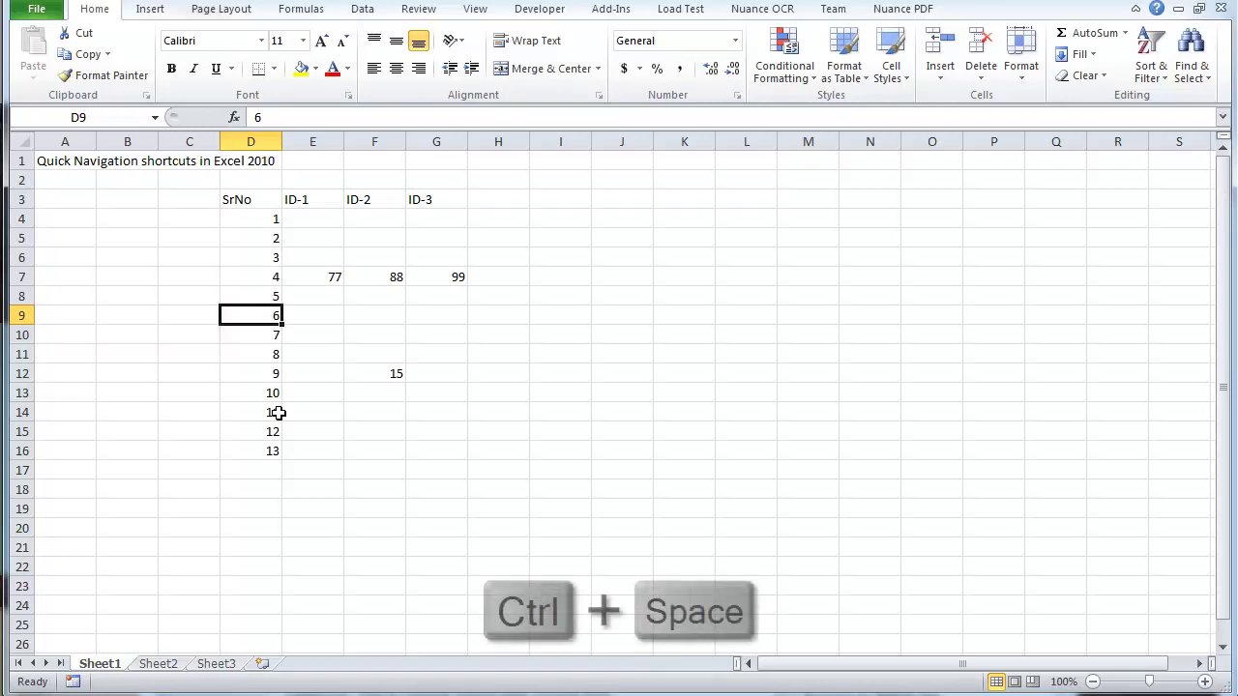
{"action": "key", "text": "ctrl+space"}
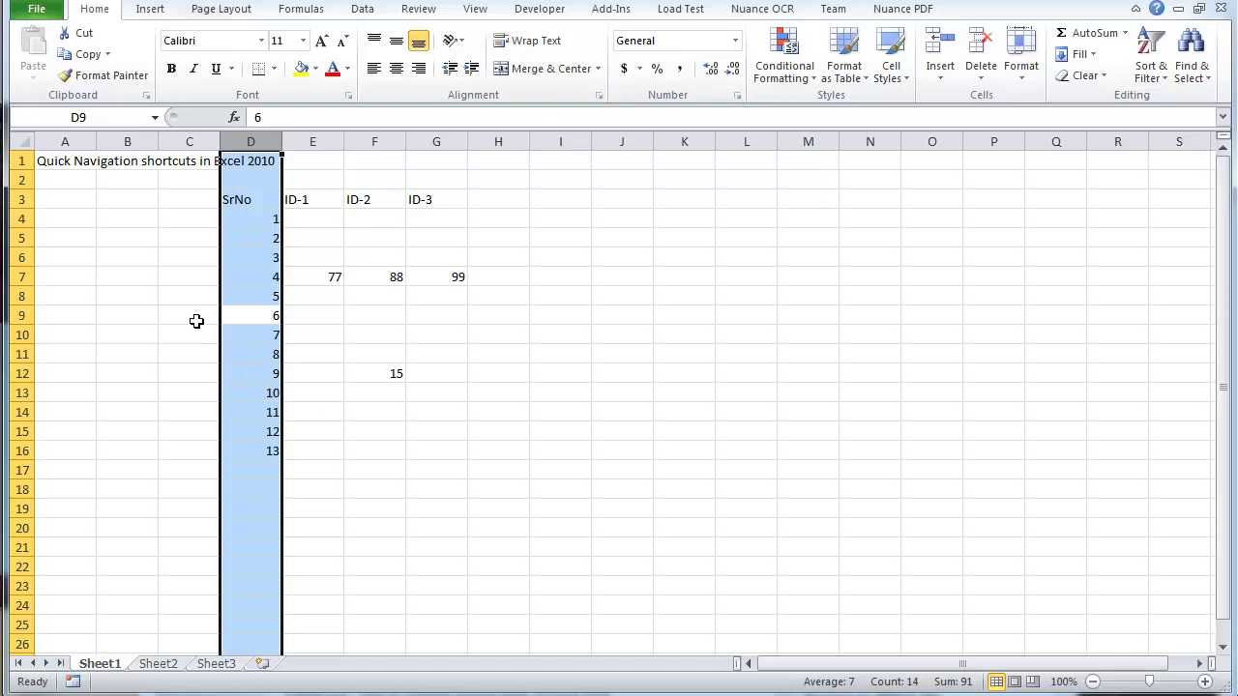
{"action": "left_click", "coordinate": [243, 311]}
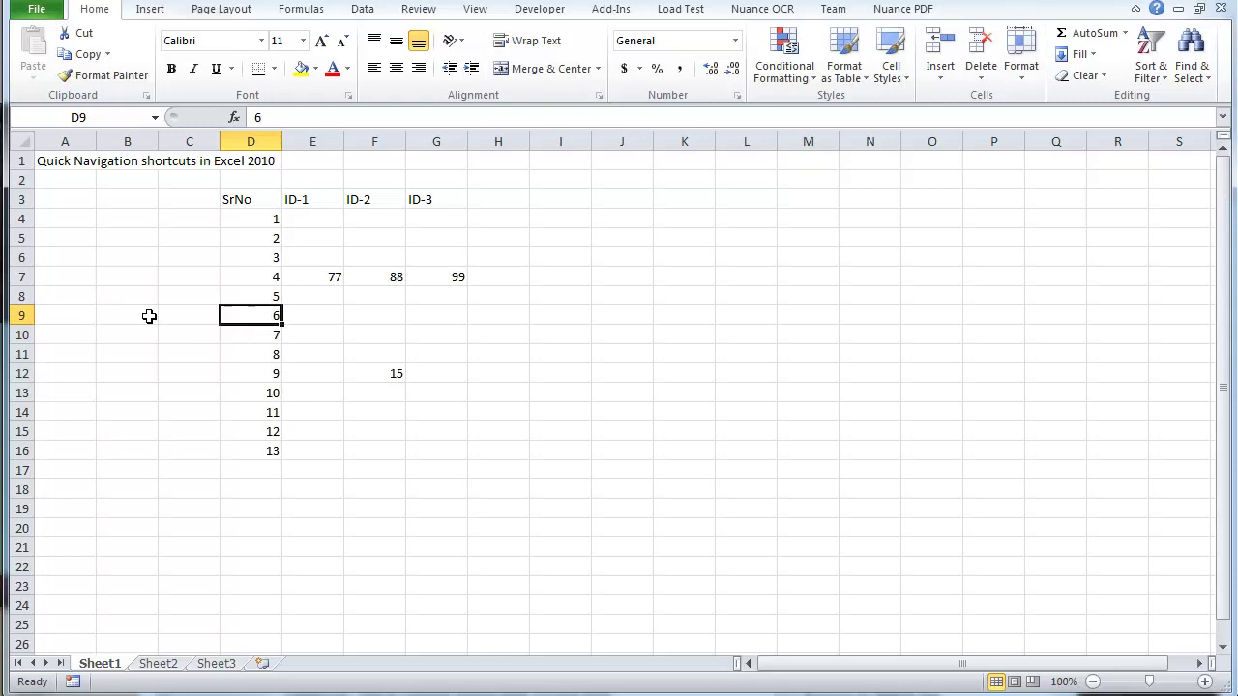
{"action": "key", "text": "shift+space"}
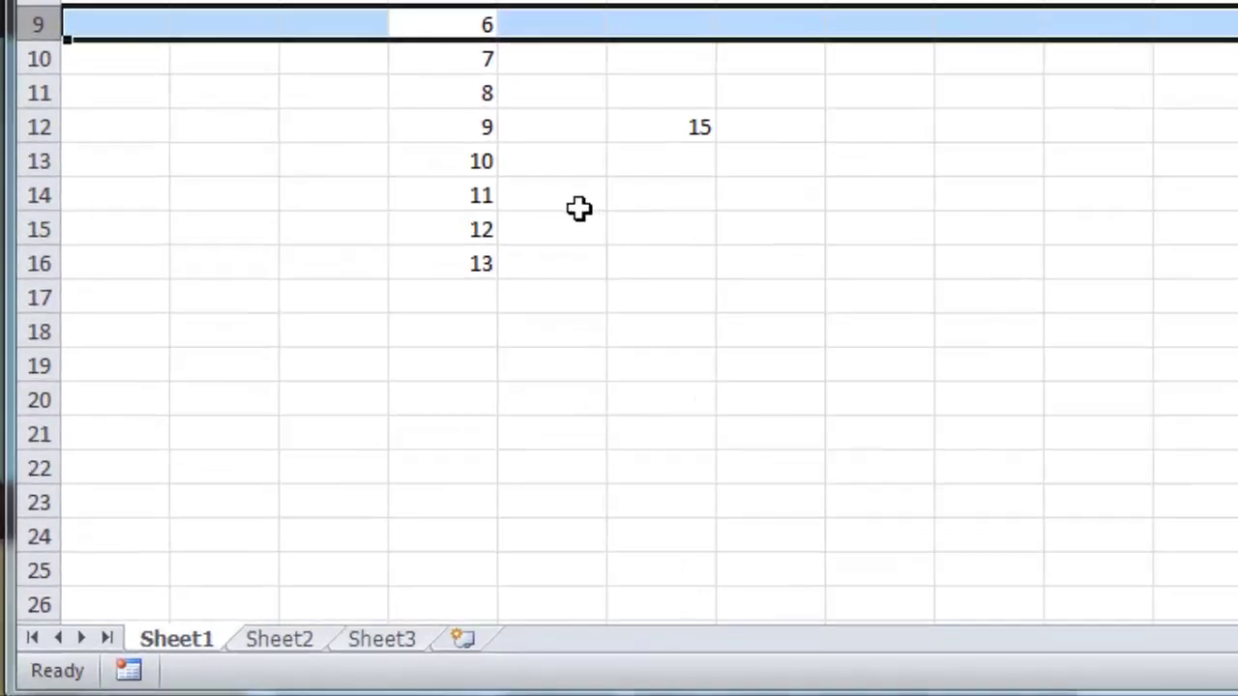
{"action": "left_click", "coordinate": [312, 431]}
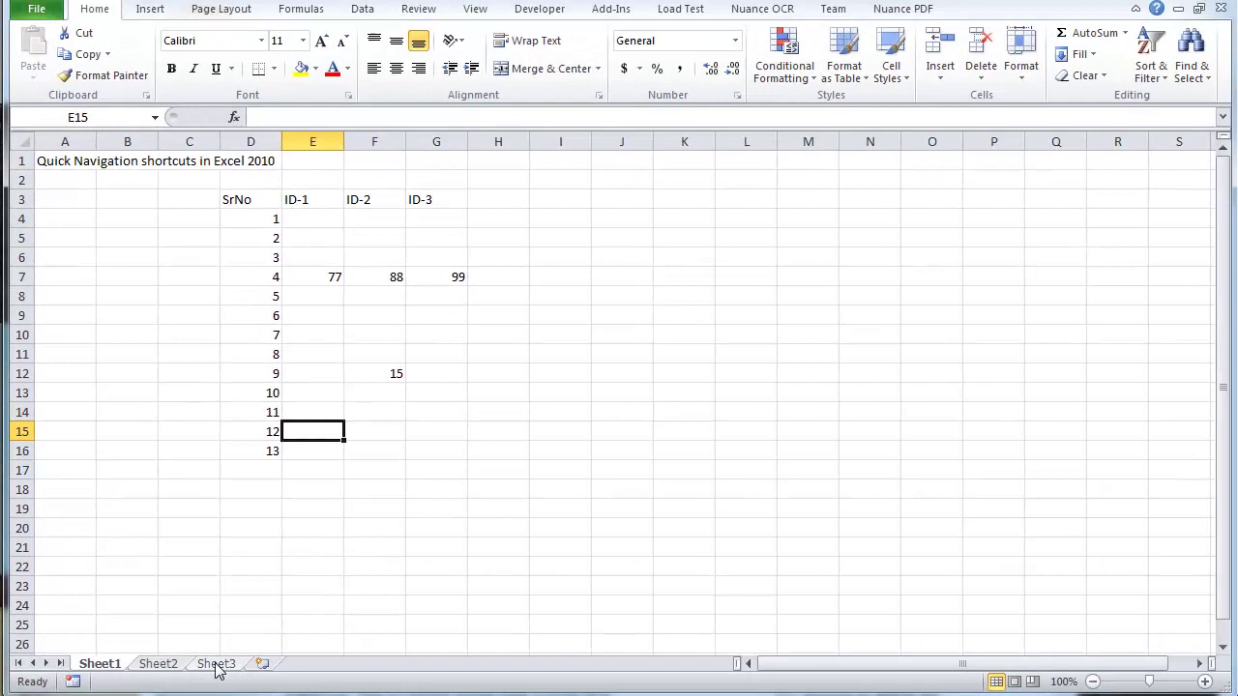
Step: Switch to Sheet3, return to Sheet1, and select cell B8 there
{"action": "left_click", "coordinate": [184, 666]}
{"action": "left_click", "coordinate": [222, 665]}
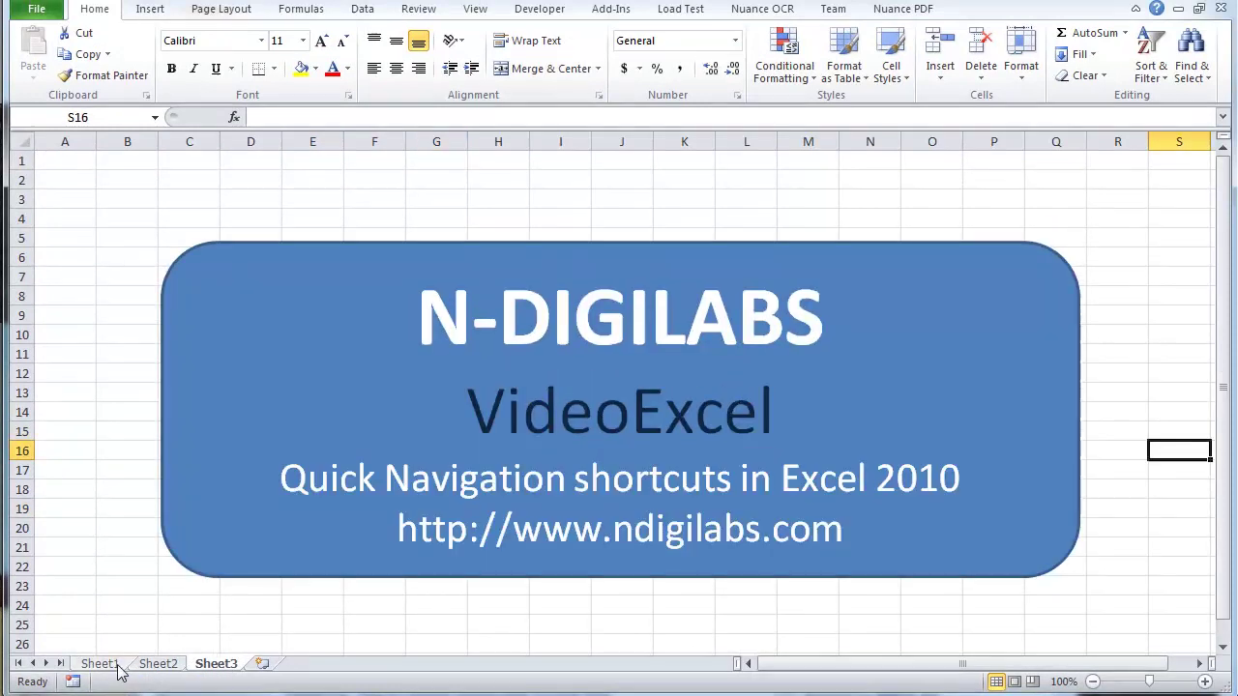
{"action": "left_click", "coordinate": [100, 666]}
{"action": "left_click", "coordinate": [98, 290]}
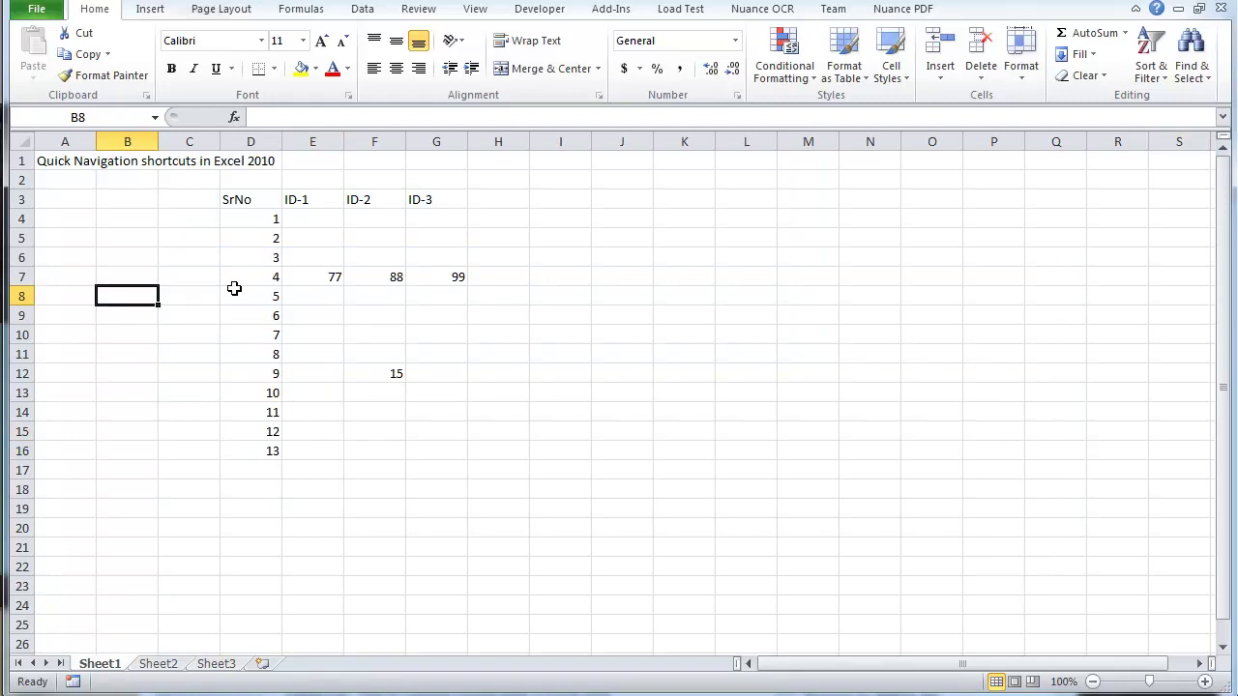
Step: Step through the worksheets from Sheet1 to Sheet2 and Sheet3, and back the same way to Sheet1
{"action": "key", "text": "ctrl+Page_Up"}
{"action": "key", "text": "ctrl+Page_Down"}
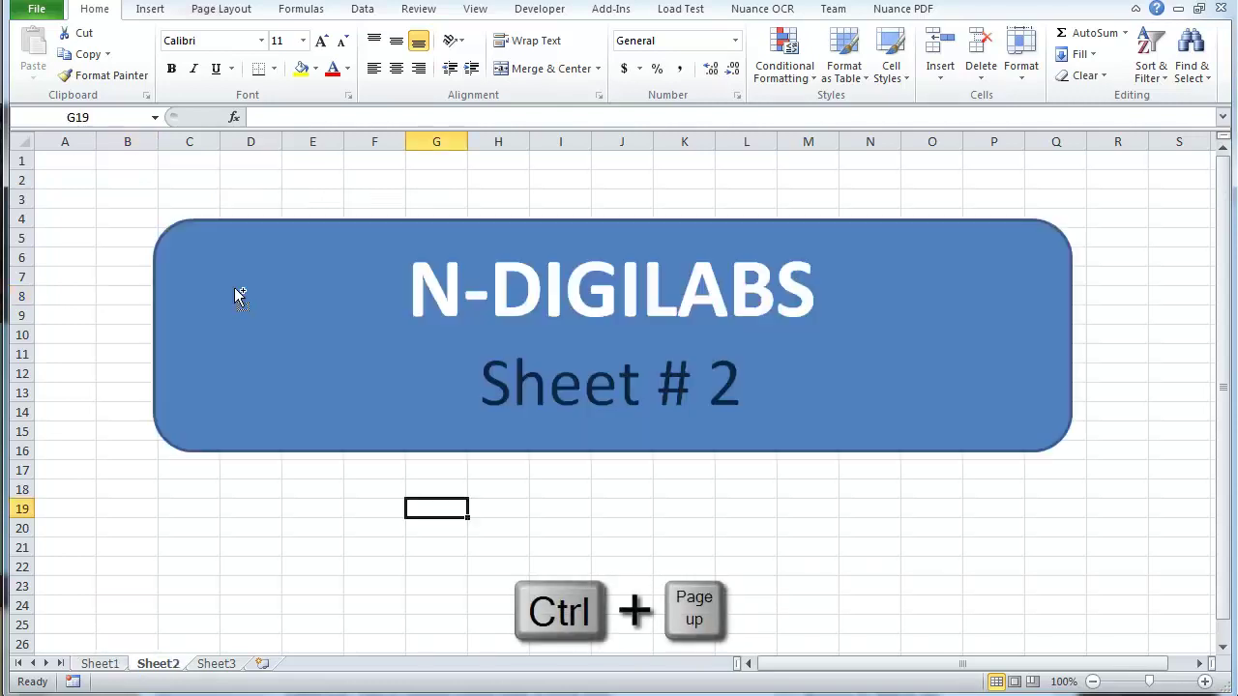
{"action": "key", "text": "ctrl+Page_Down"}
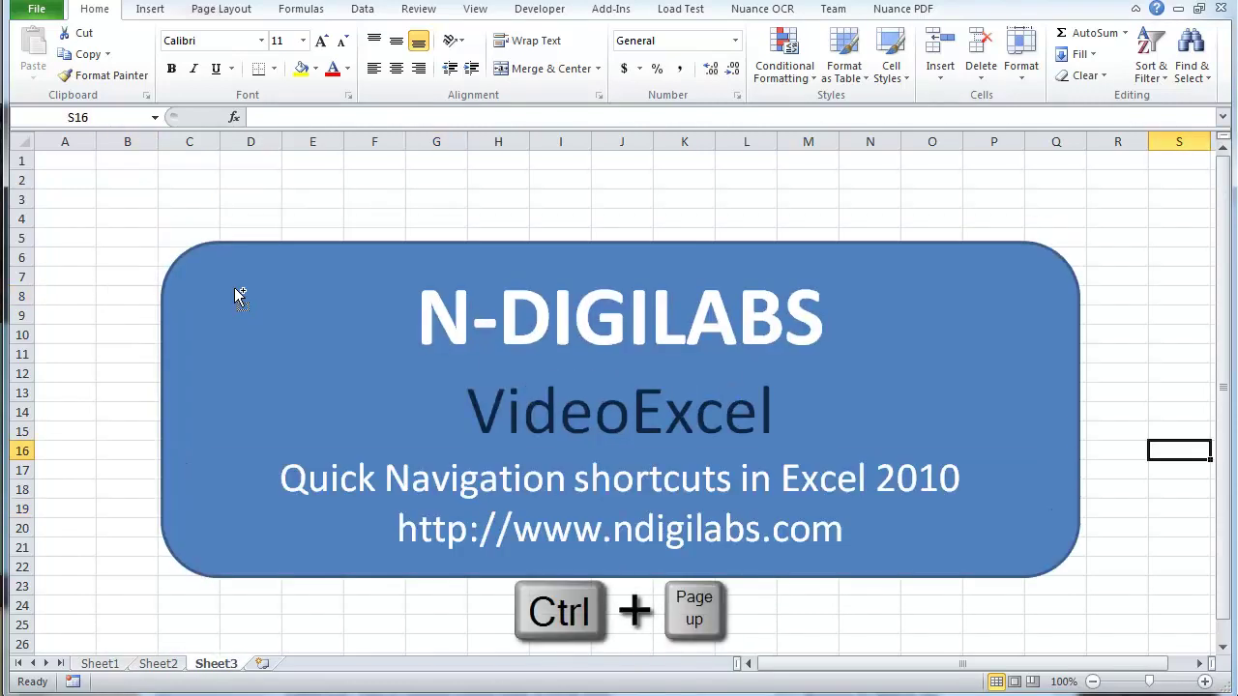
{"action": "key", "text": "ctrl+Page_Up"}
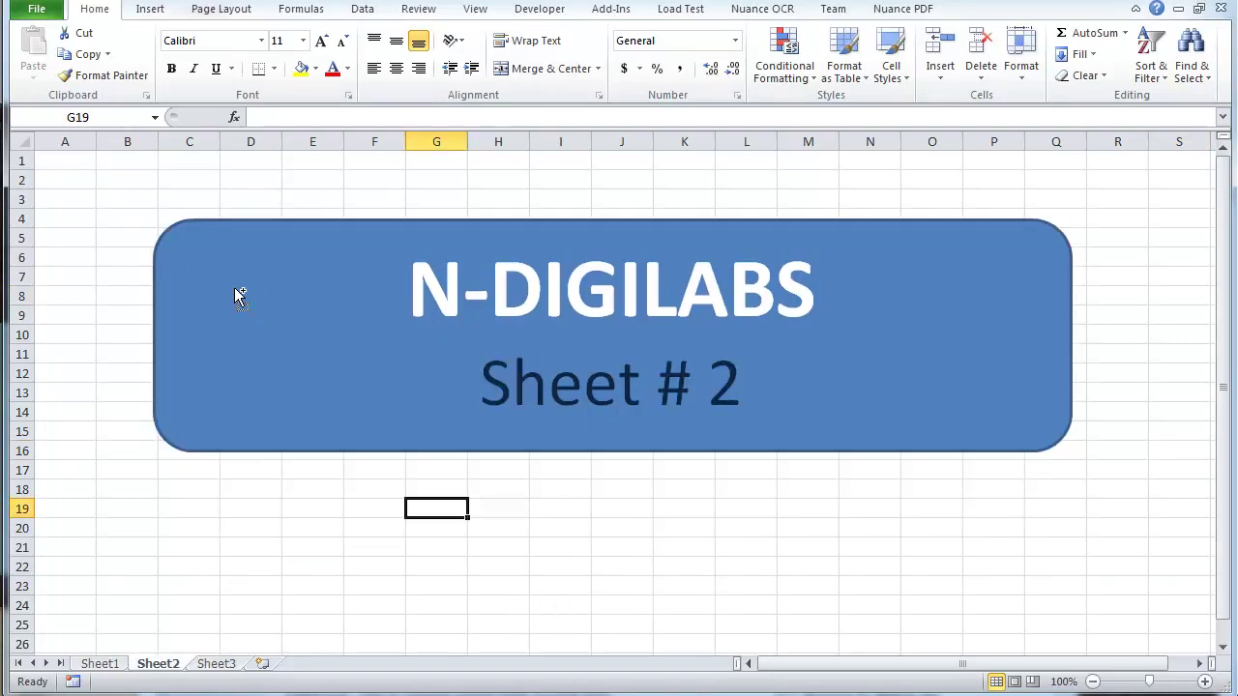
{"action": "key", "text": "ctrl+Page_Up"}
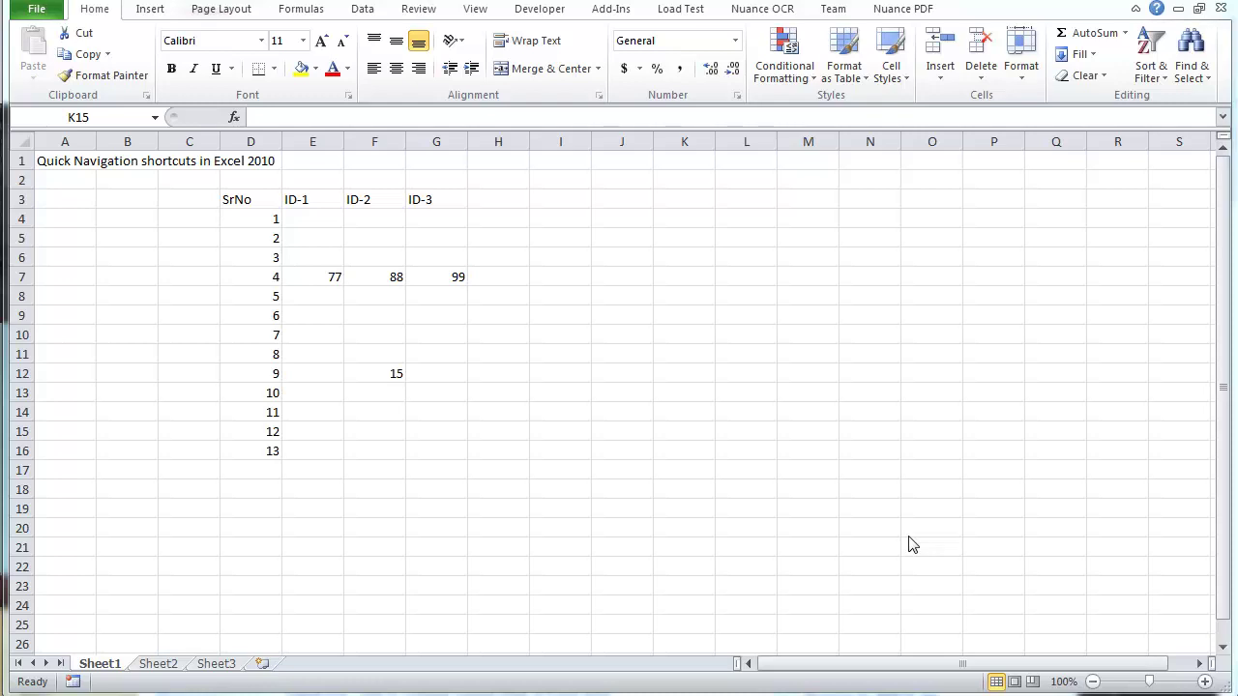
Step: Select cell C7 in the shortcuts workbook and switch to the other open, blank workbook
{"action": "key", "text": "ctrl+Tab"}
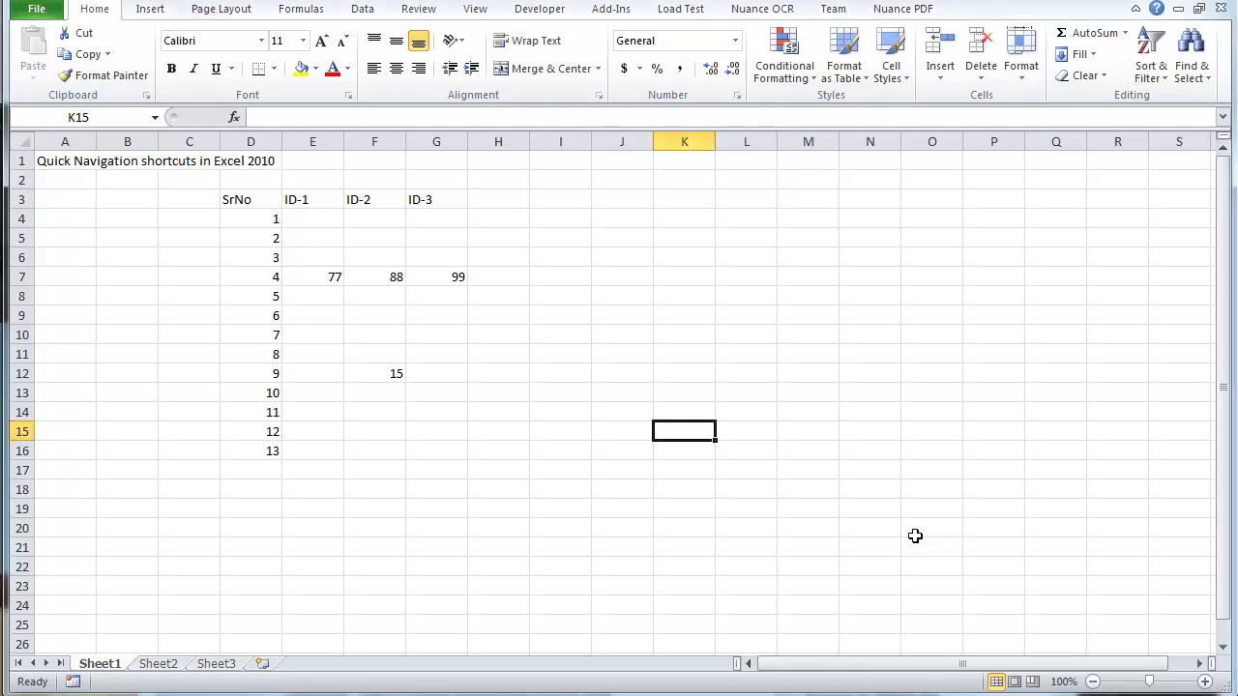
{"action": "left_click", "coordinate": [197, 282]}
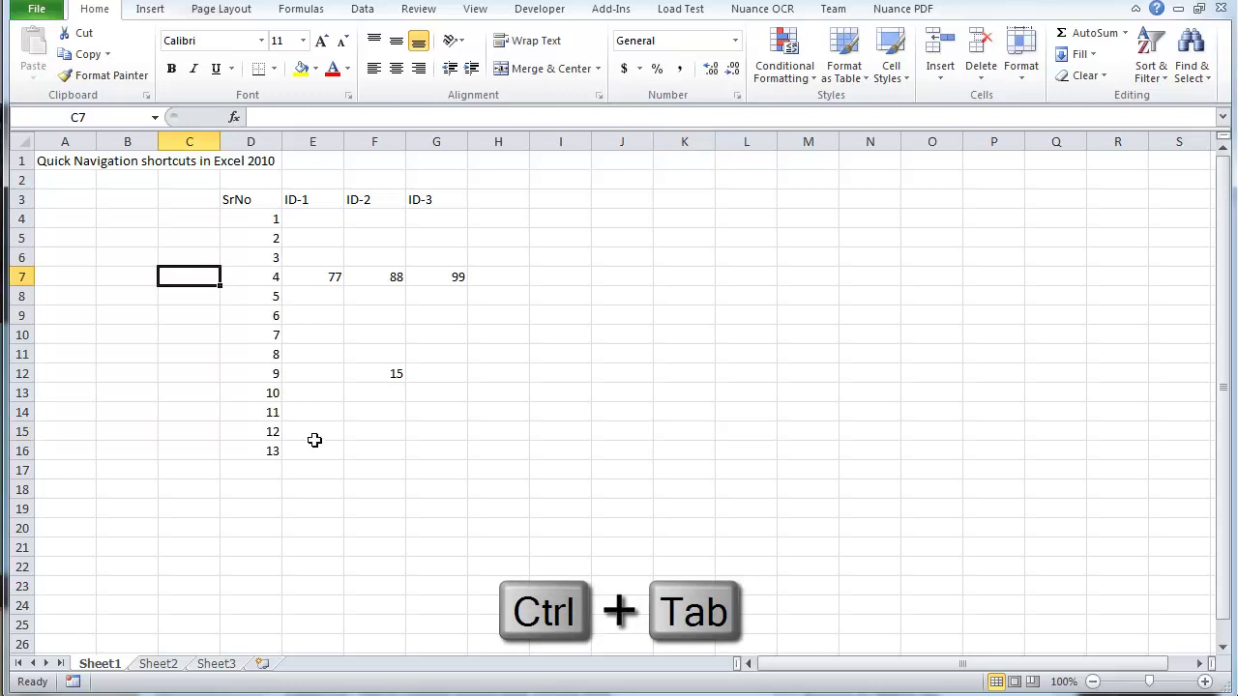
{"action": "key", "text": "ctrl+Tab"}
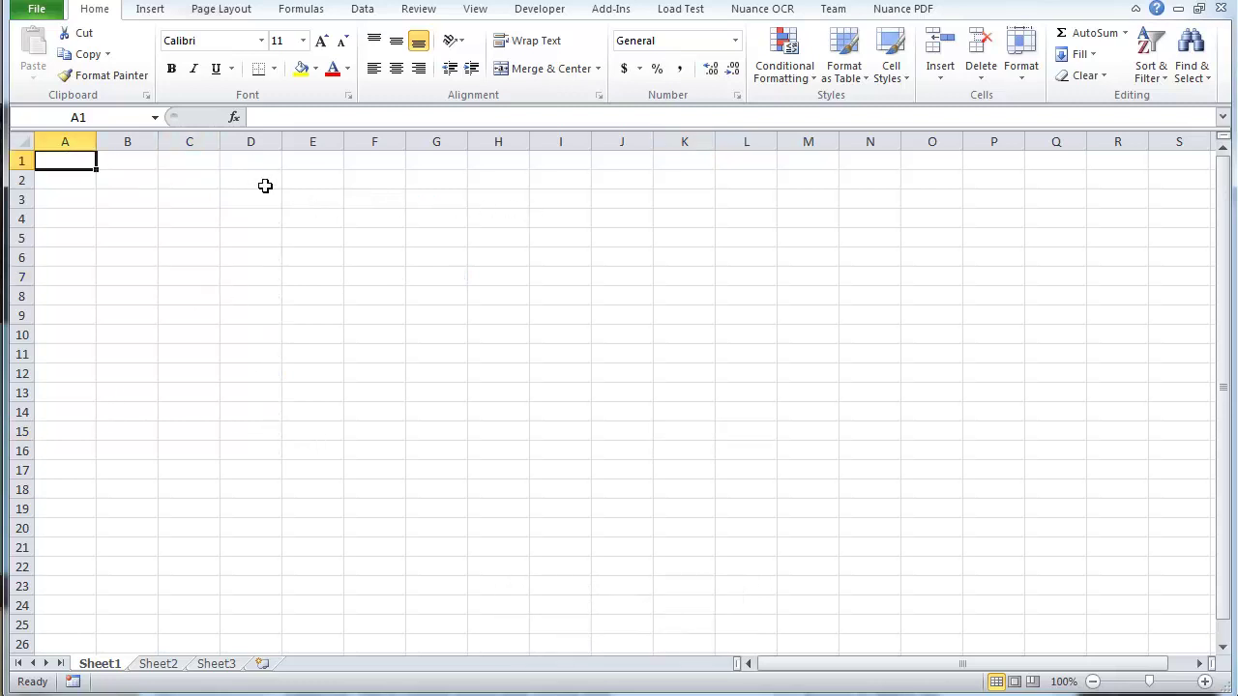
Step: Select cell B12 on Sheet1 of the blank workbook and switch back to the shortcuts workbook
{"action": "left_click", "coordinate": [159, 664]}
{"action": "left_click", "coordinate": [101, 665]}
{"action": "left_click", "coordinate": [136, 376]}
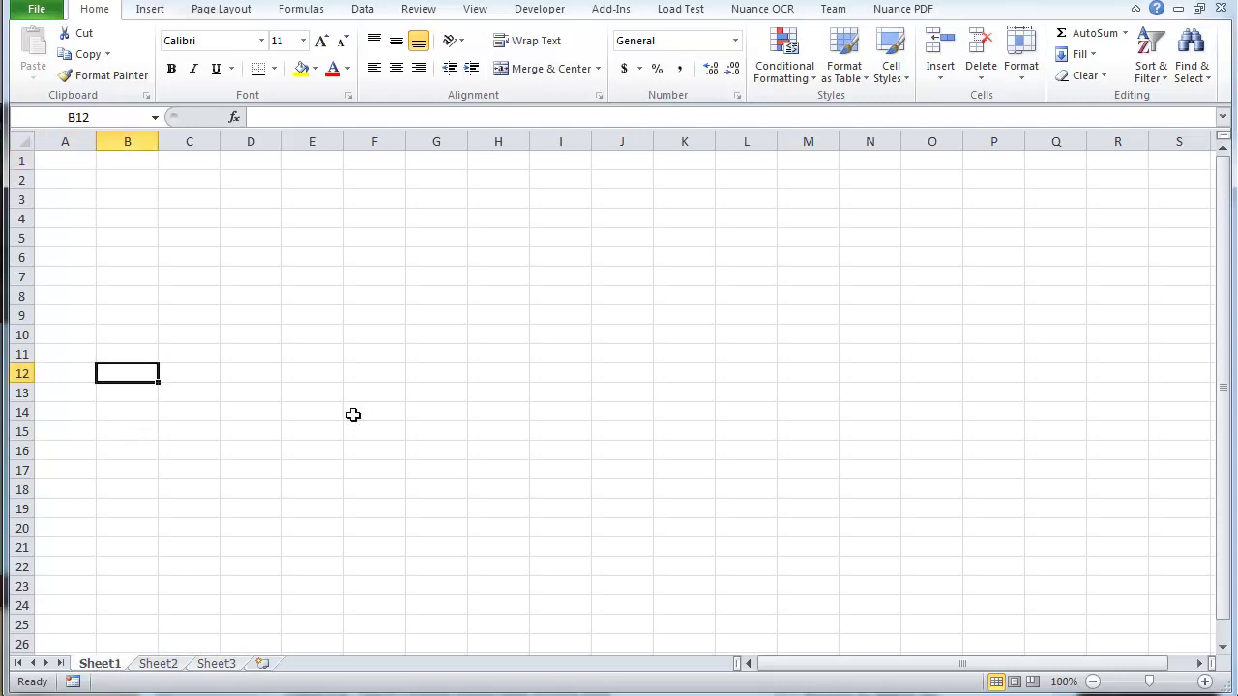
{"action": "key", "text": "ctrl+Tab"}
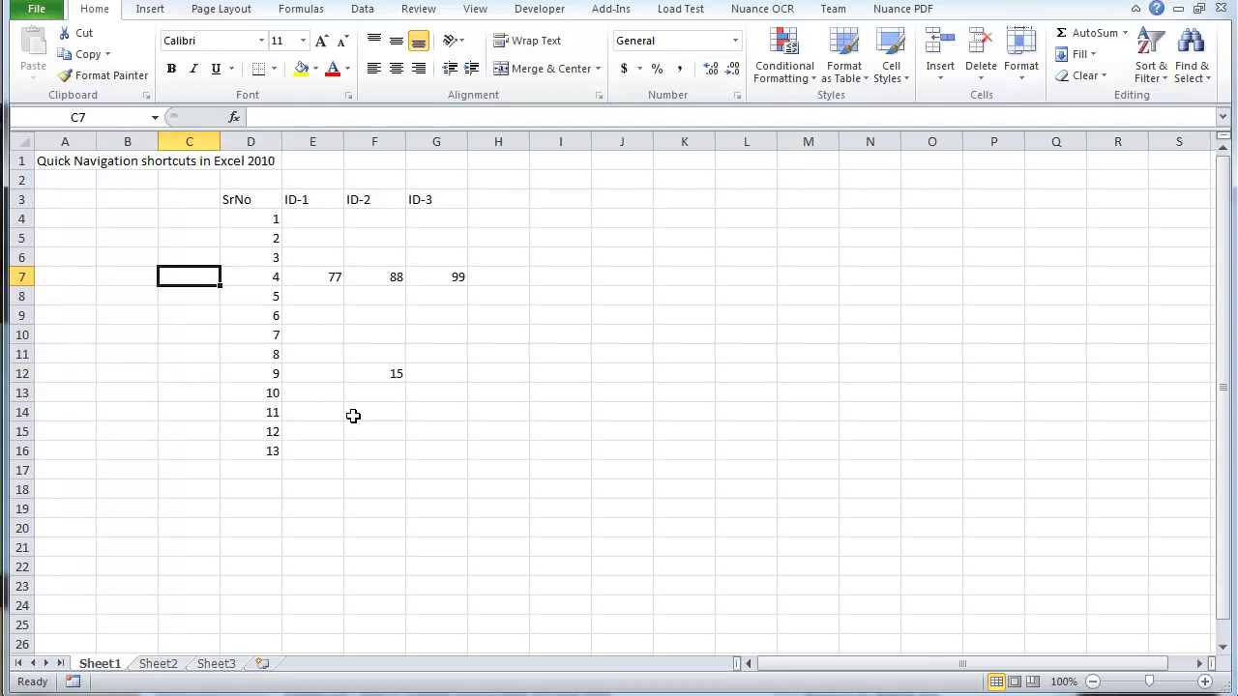
Step: Jump straight to cell I5 by entering its reference in Go To
{"action": "key", "text": "F5"}
{"action": "type", "text": "I5"}
{"action": "key", "text": "Return"}
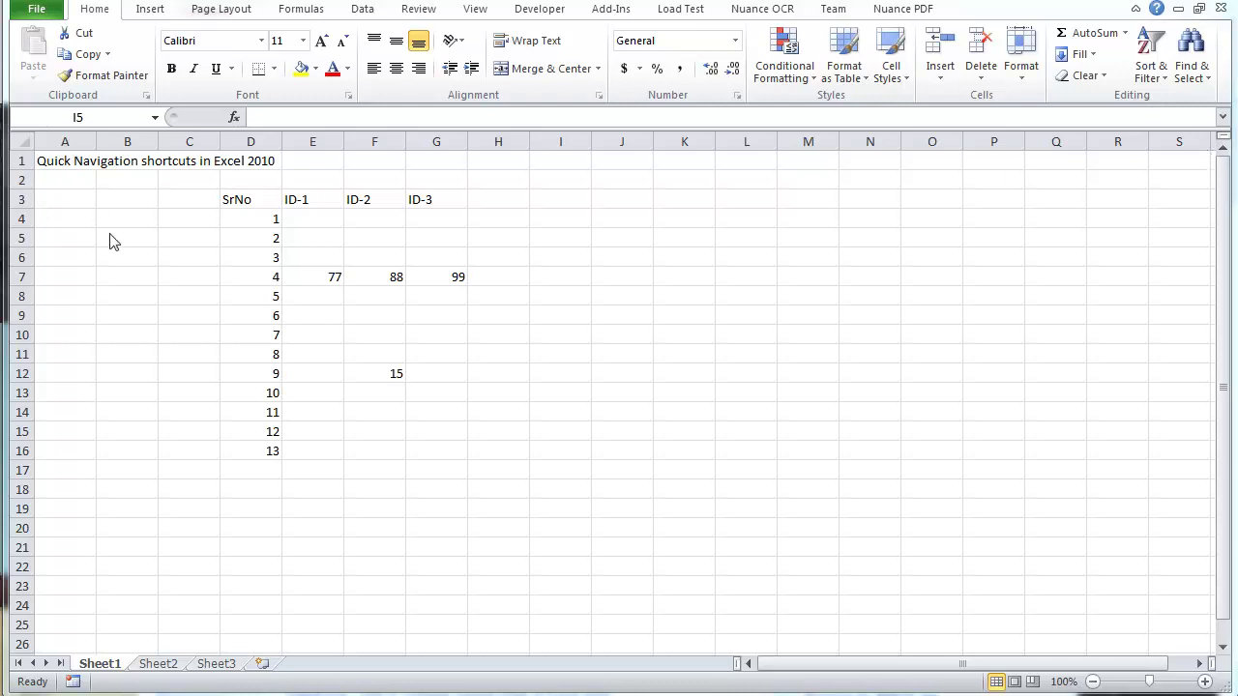
Step: Select cell H8, then scroll the sheet sideways to columns I through AA and back to column A
{"action": "left_click", "coordinate": [520, 290]}
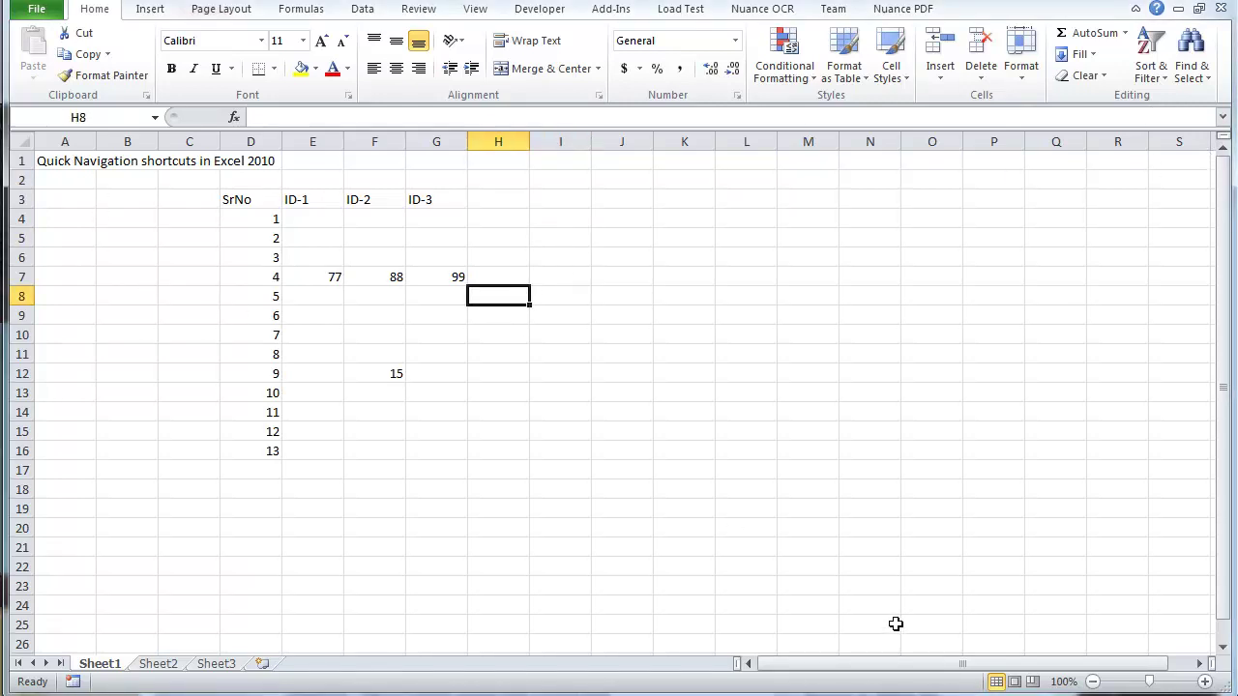
{"action": "left_click_drag", "start_coordinate": [1200, 666], "coordinate": [1199, 666]}
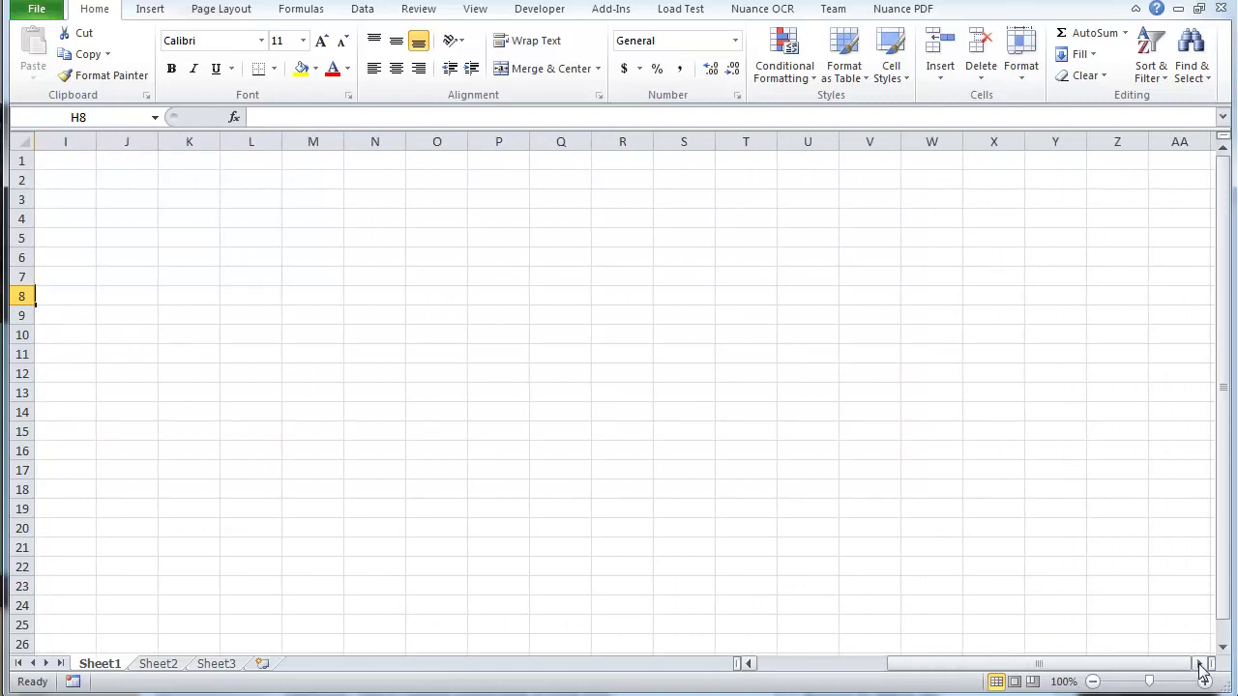
{"action": "left_click_drag", "start_coordinate": [1117, 666], "coordinate": [856, 672]}
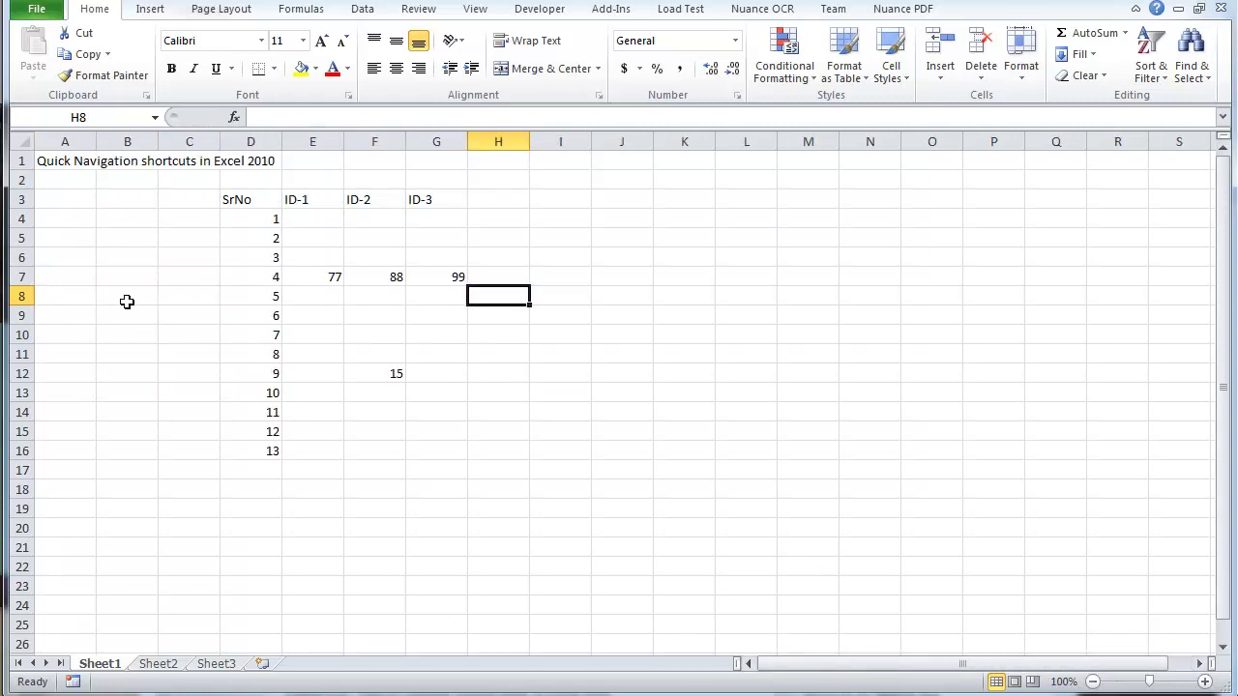
Step: From cell C6, move one screen to the right to V6 and one screen back to C6
{"action": "left_click", "coordinate": [186, 261]}
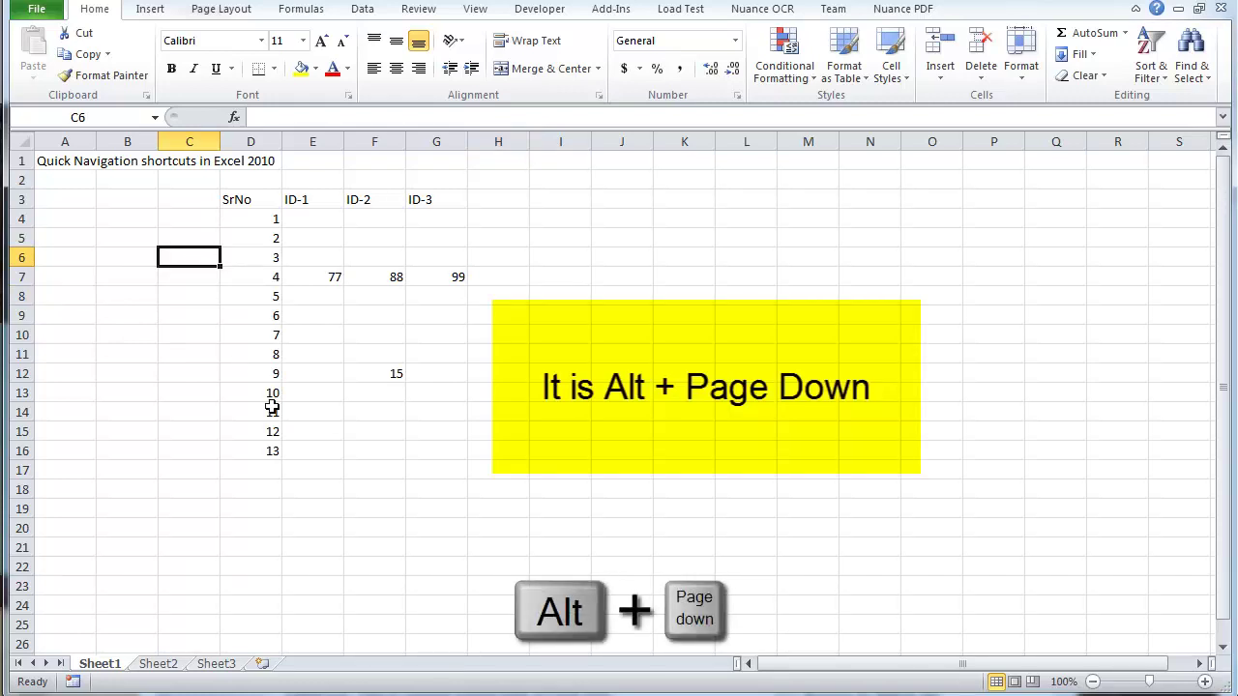
{"action": "key", "text": "alt+Page_Down"}
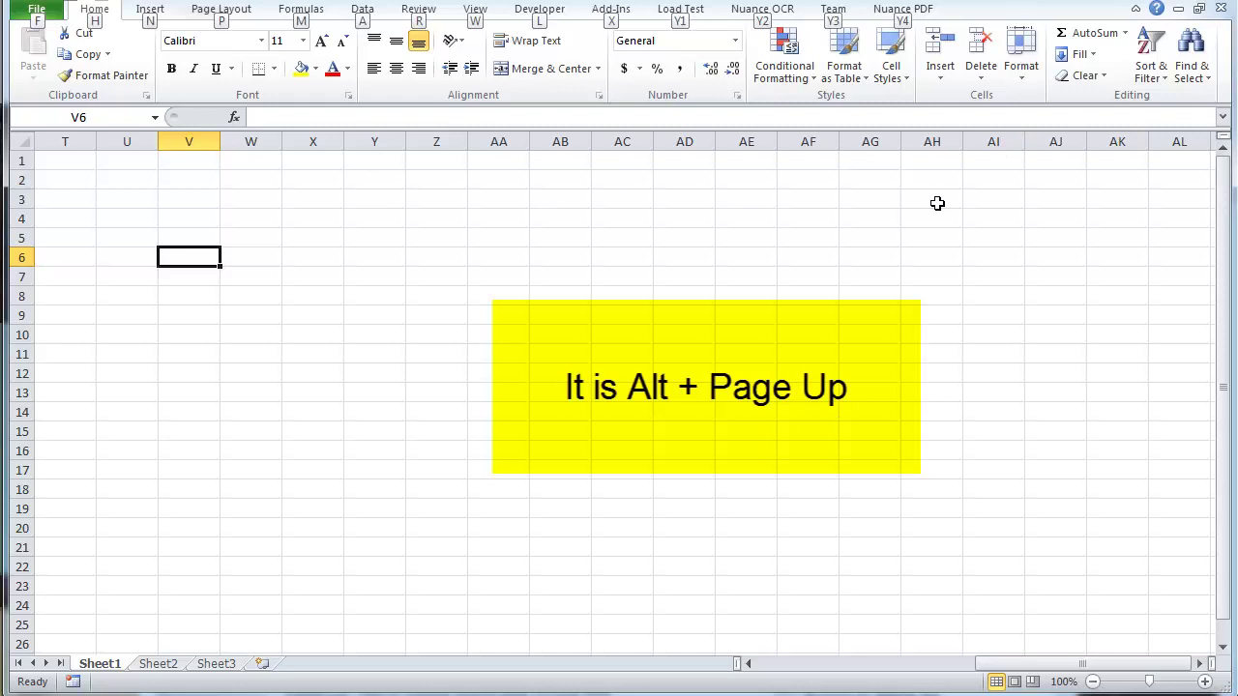
{"action": "key", "text": "alt+Page_Up"}
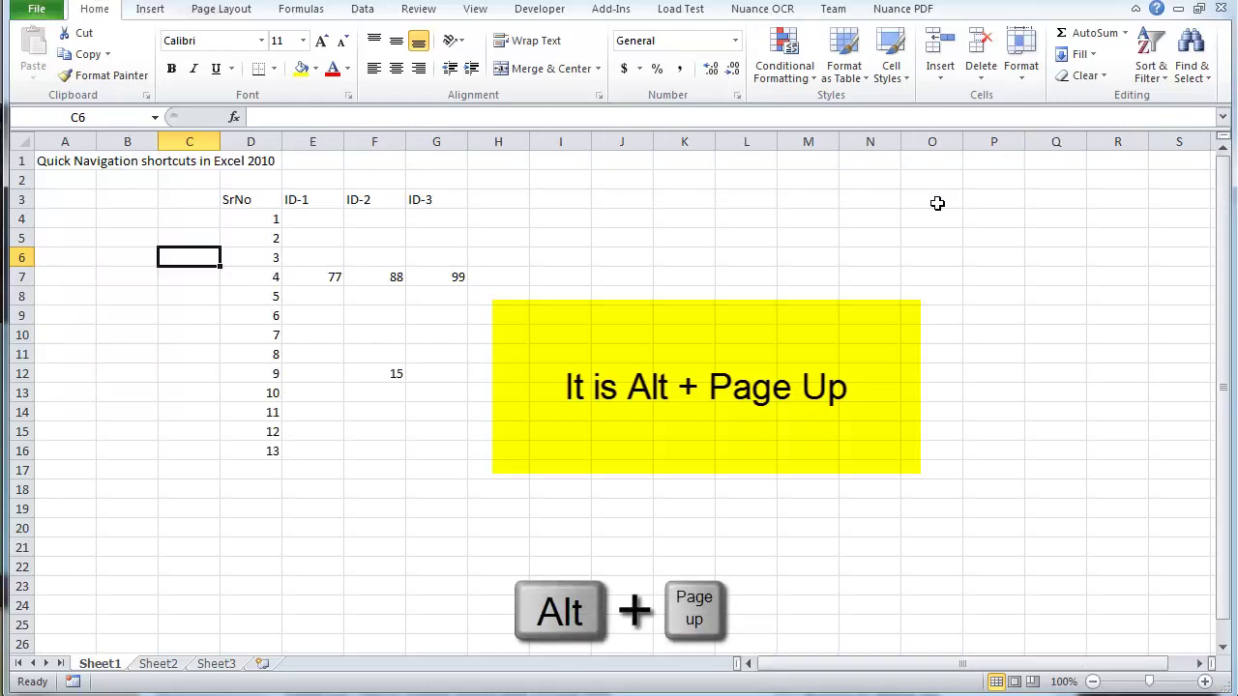